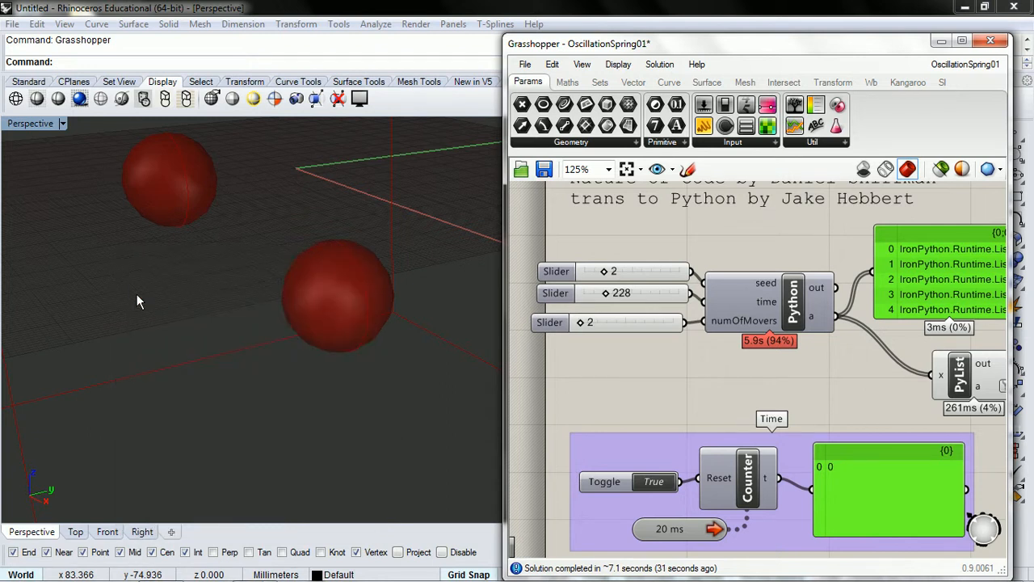
Step: Pan the canvas so the Spring Force title and Python component come into view
{"action": "right_click_drag", "start_coordinate": [606, 218], "coordinate": [609, 281]}
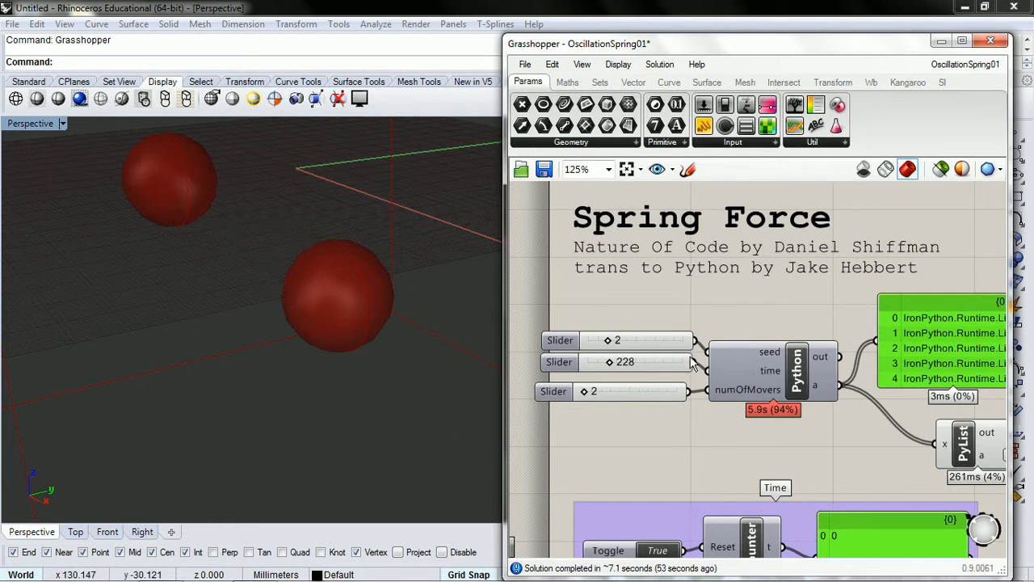
{"action": "scroll", "coordinate": [691, 254], "scroll_direction": "up", "scroll_amount": 2}
{"action": "scroll", "coordinate": [691, 253], "scroll_direction": "up", "scroll_amount": 2}
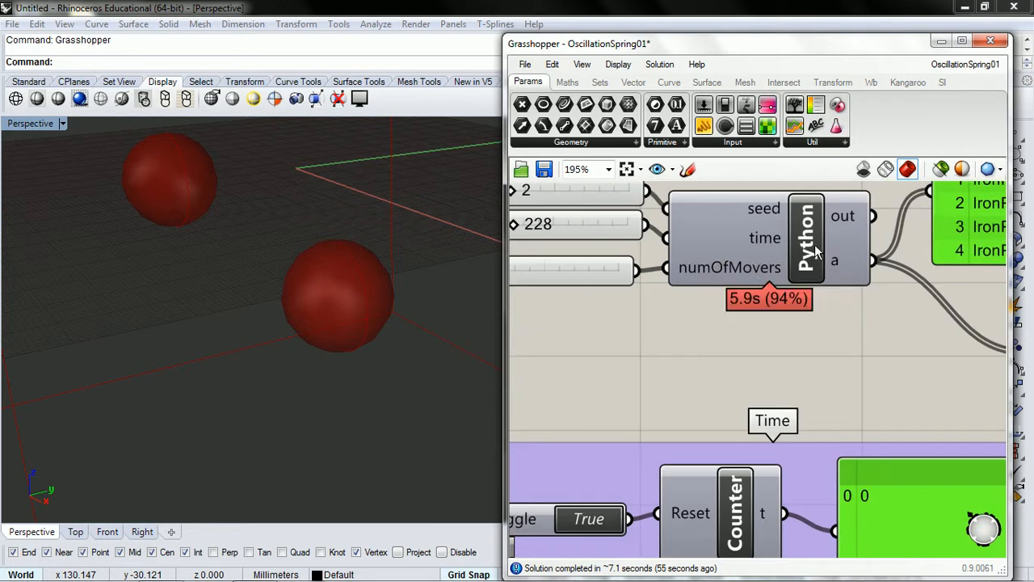
Step: In springTo, replace restLen = 10 with self.mass + otherMover.mass
{"action": "left_click", "coordinate": [812, 244]}
{"action": "double_click", "coordinate": [812, 244]}
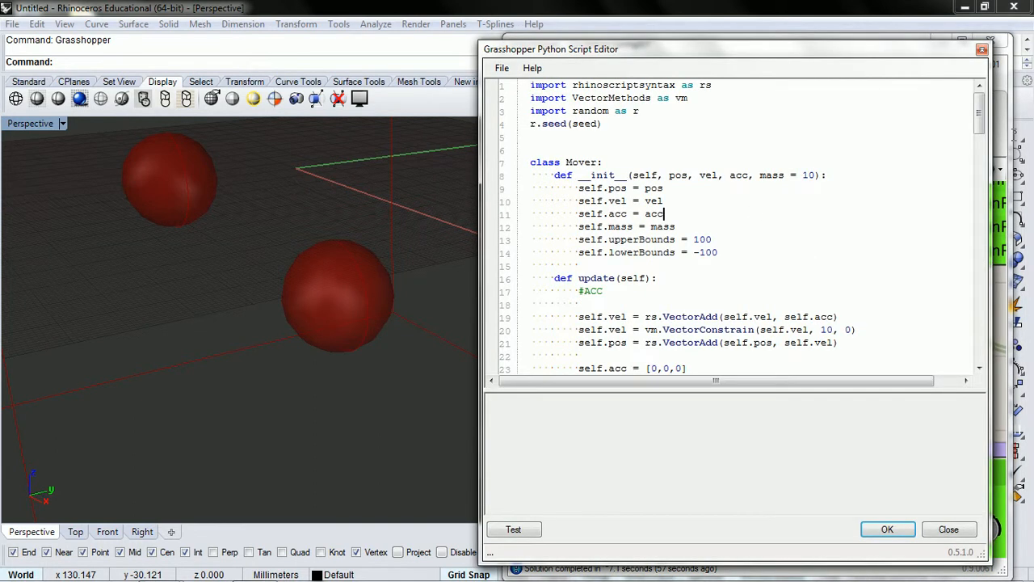
{"action": "left_click_drag", "start_coordinate": [979, 109], "coordinate": [980, 335]}
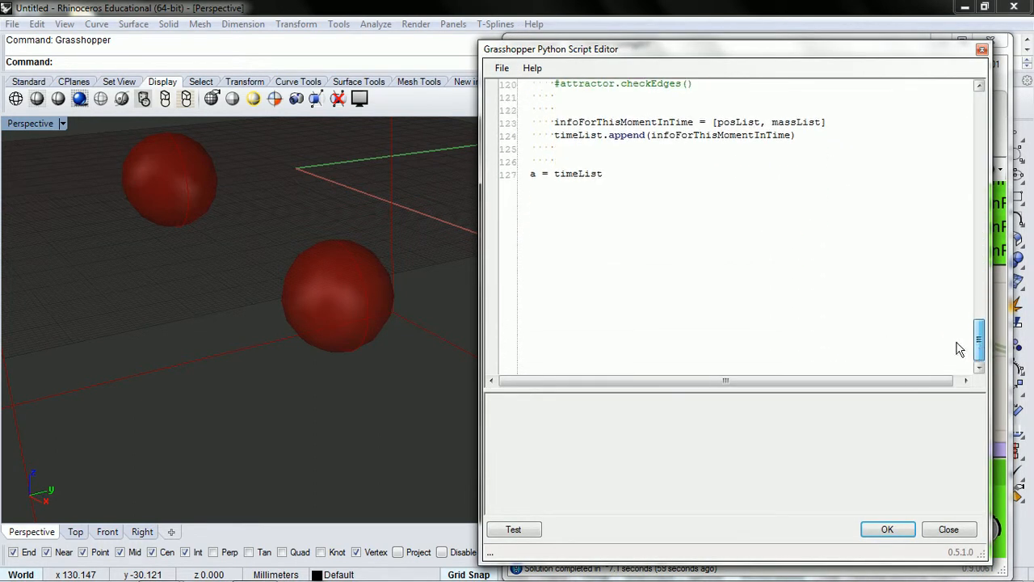
{"action": "scroll", "coordinate": [798, 183], "scroll_direction": "up", "scroll_amount": 4}
{"action": "scroll", "coordinate": [797, 183], "scroll_direction": "up", "scroll_amount": 4}
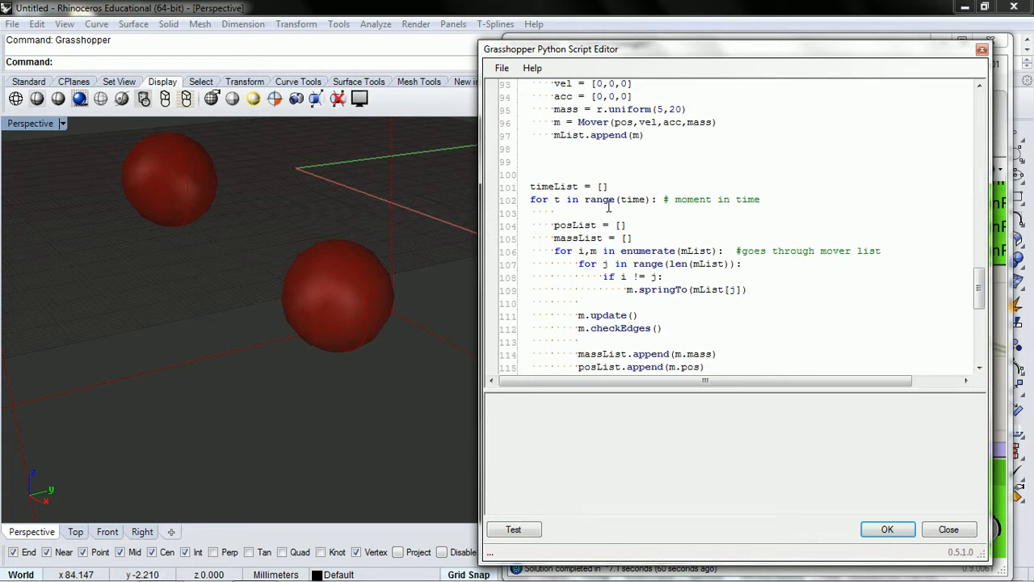
{"action": "scroll", "coordinate": [605, 194], "scroll_direction": "up", "scroll_amount": 5}
{"action": "scroll", "coordinate": [602, 190], "scroll_direction": "up", "scroll_amount": 5}
{"action": "scroll", "coordinate": [602, 153], "scroll_direction": "up", "scroll_amount": 2}
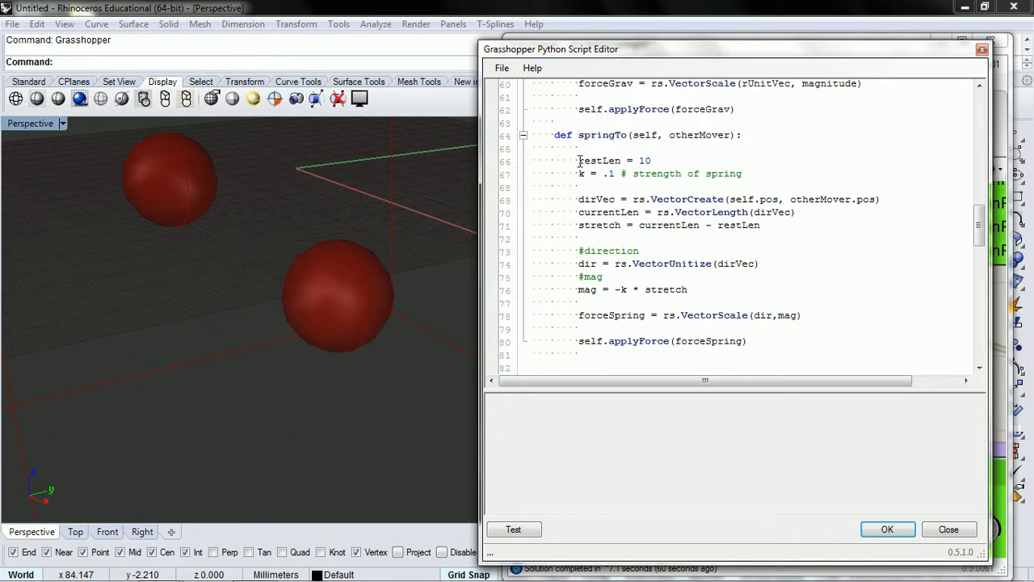
{"action": "double_click", "coordinate": [598, 160]}
{"action": "left_click", "coordinate": [648, 160]}
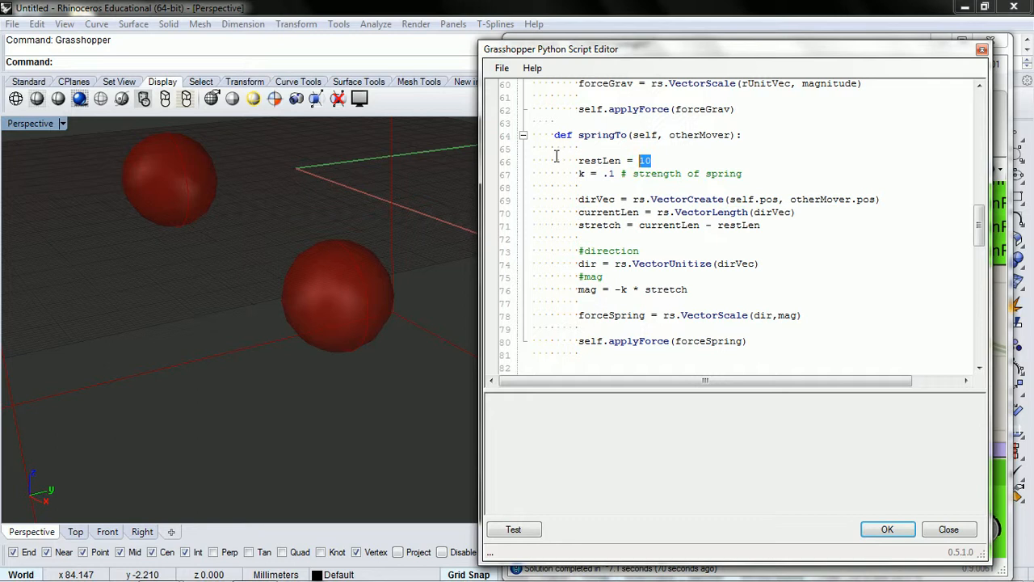
{"action": "type", "text": "se"}
{"action": "type", "text": " otrher"}
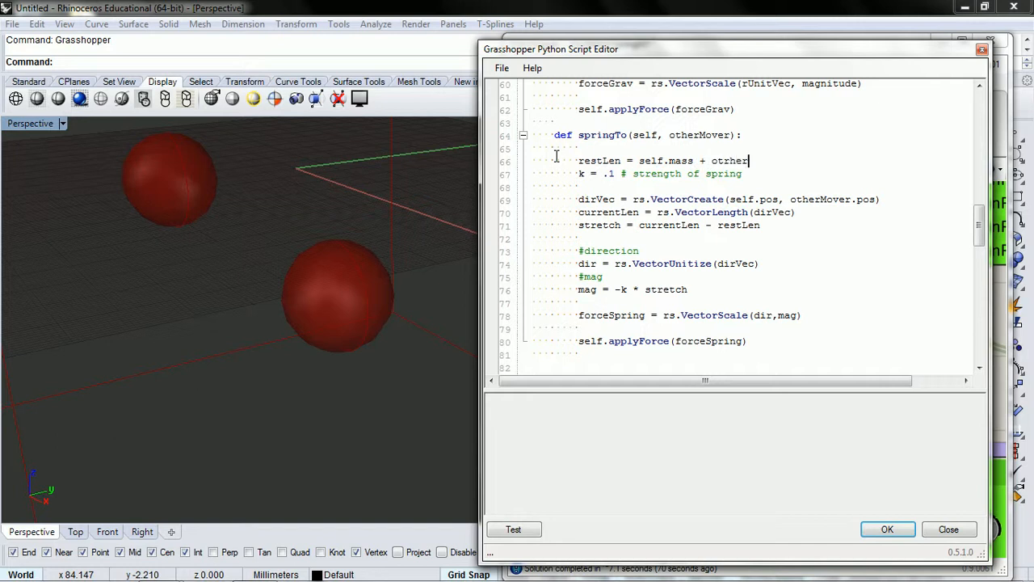
{"action": "key", "text": "BackSpace"}
{"action": "key", "text": "BackSpace"}
{"action": "type", "text": ".c"}
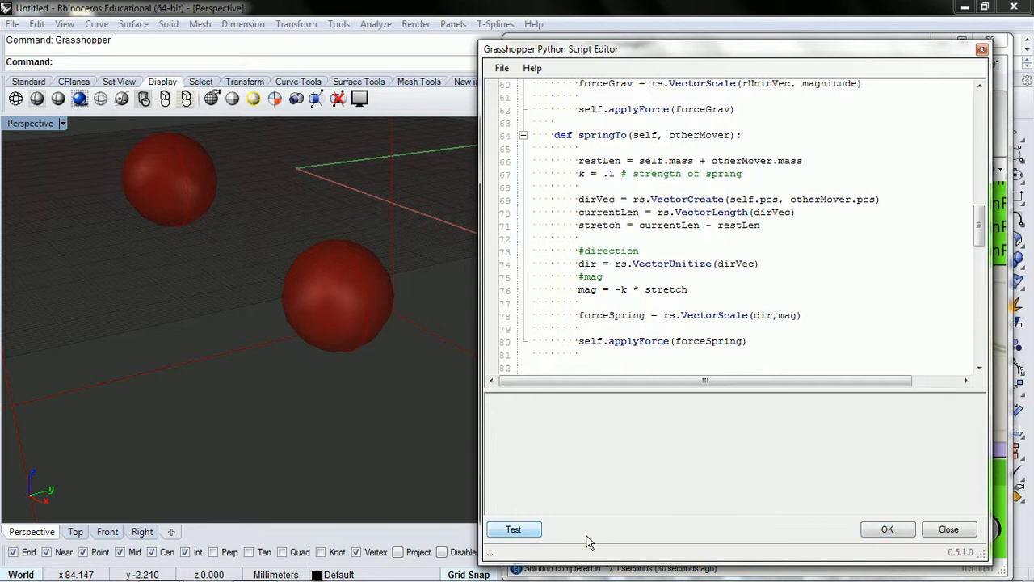
Step: Test and accept the script, then run the simulation while orbiting the moving spheres
{"action": "left_click", "coordinate": [513, 530]}
{"action": "left_click", "coordinate": [888, 530]}
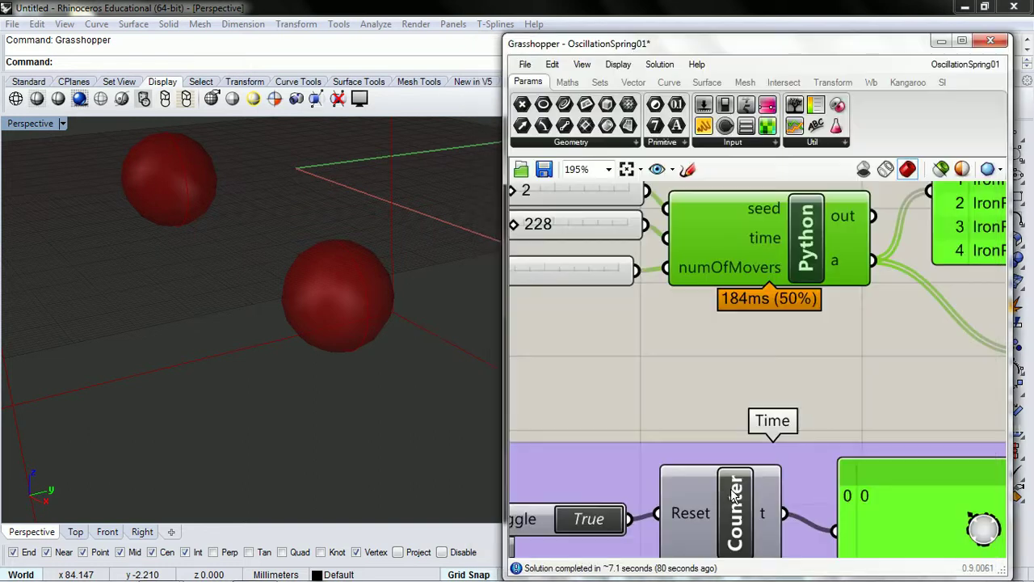
{"action": "left_click", "coordinate": [594, 519]}
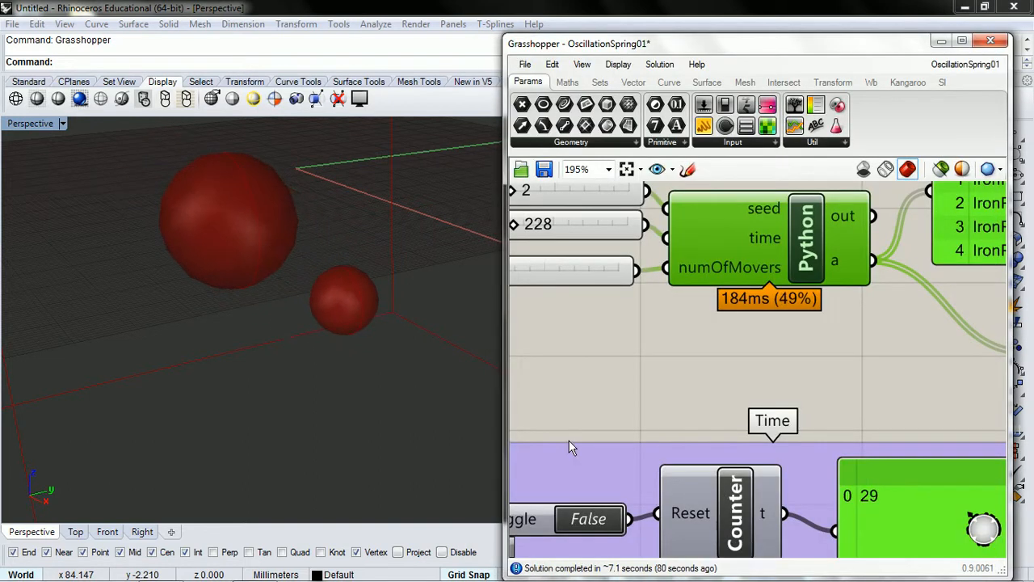
{"action": "right_click_drag", "start_coordinate": [568, 440], "coordinate": [638, 361]}
{"action": "right_click_drag", "start_coordinate": [321, 419], "coordinate": [284, 374]}
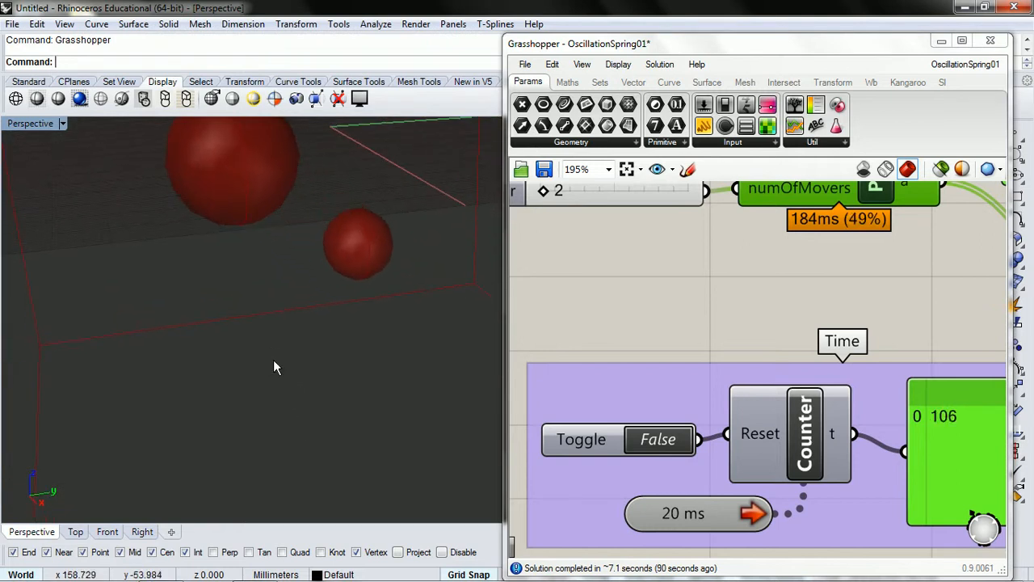
{"action": "mouse_move", "coordinate": [273, 359]}
{"action": "right_mouse_down"}
{"action": "mouse_move", "coordinate": [313, 301]}
{"action": "mouse_move", "coordinate": [299, 290]}
{"action": "right_mouse_up"}
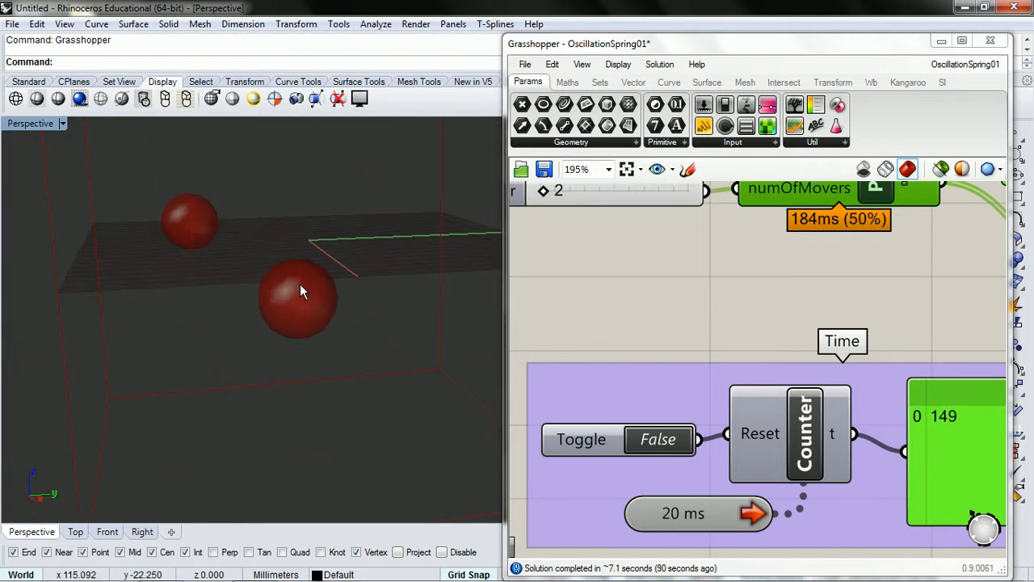
Step: Reset the simulation counter to zero and bring the Python component back into view
{"action": "left_click", "coordinate": [656, 440]}
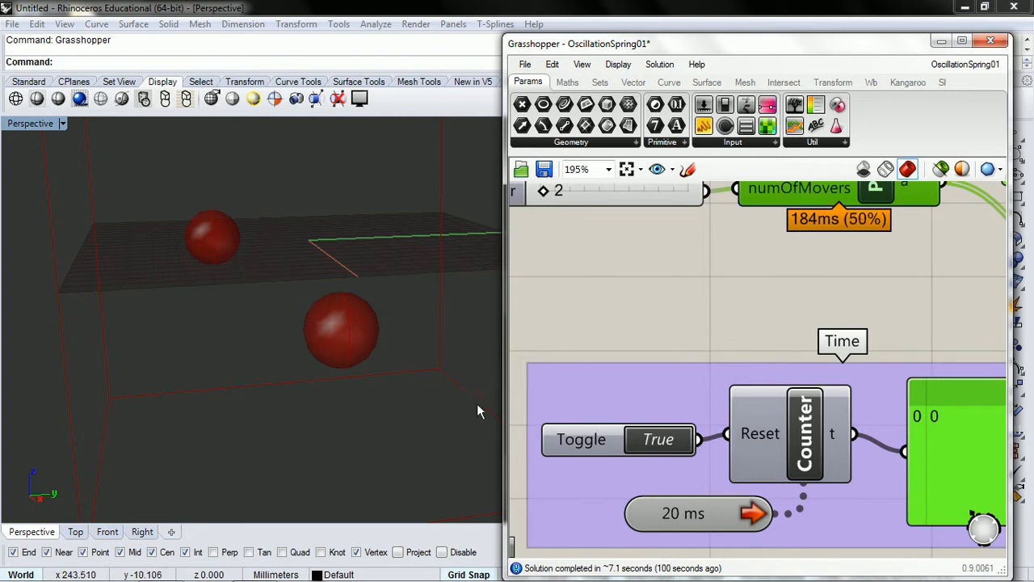
{"action": "right_click_drag", "start_coordinate": [768, 223], "coordinate": [748, 336]}
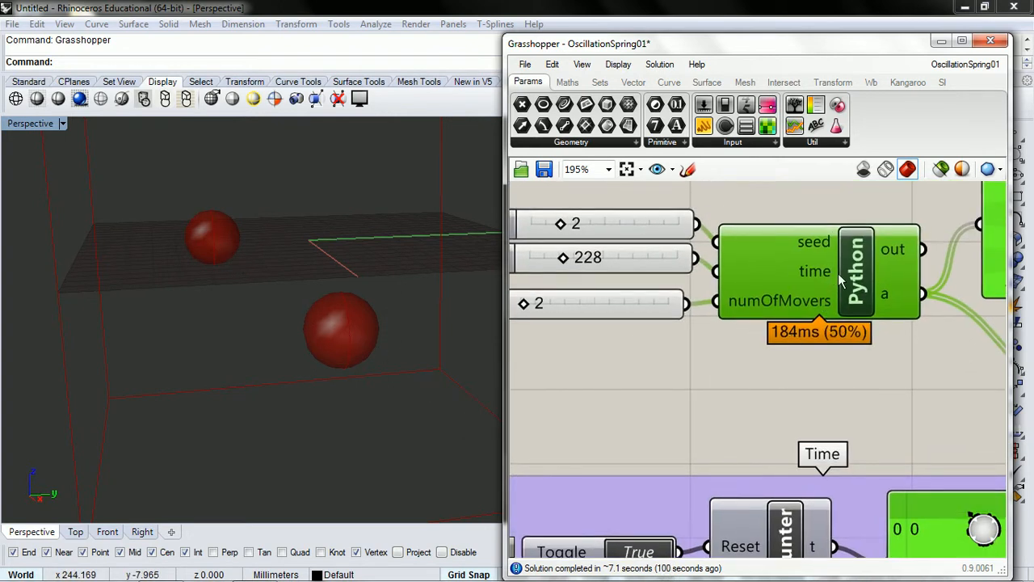
Step: Add self.vel = rs.VectorScale(self.vel, .9) under #dampen Vel in update, then test-run the script
{"action": "double_click", "coordinate": [860, 287]}
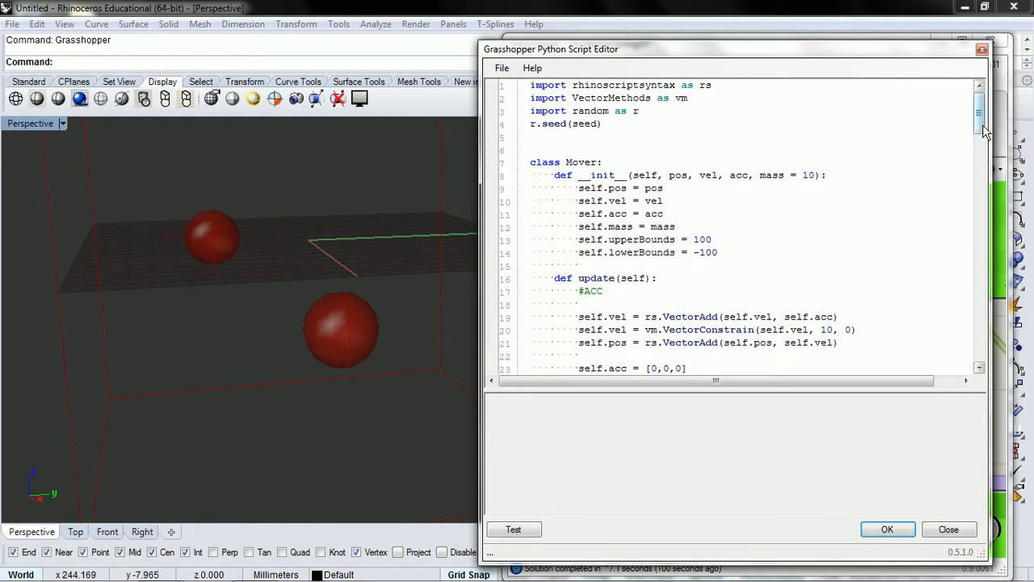
{"action": "mouse_move", "coordinate": [980, 113]}
{"action": "left_mouse_down"}
{"action": "mouse_move", "coordinate": [962, 325]}
{"action": "mouse_move", "coordinate": [925, 372]}
{"action": "mouse_move", "coordinate": [923, 185]}
{"action": "left_mouse_up"}
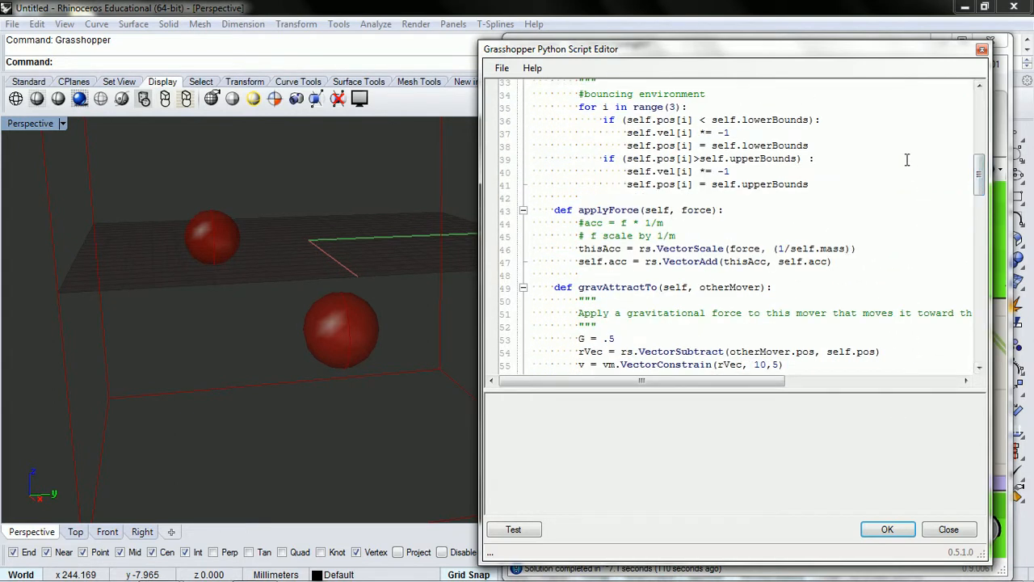
{"action": "scroll", "coordinate": [905, 156], "scroll_direction": "up", "scroll_amount": 4}
{"action": "scroll", "coordinate": [870, 166], "scroll_direction": "up", "scroll_amount": 4}
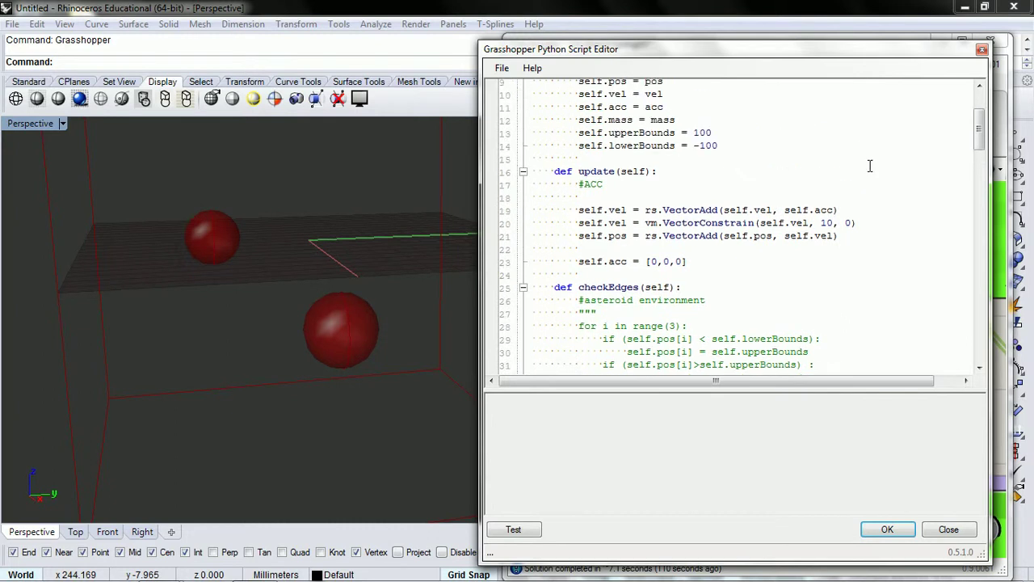
{"action": "left_click", "coordinate": [886, 223]}
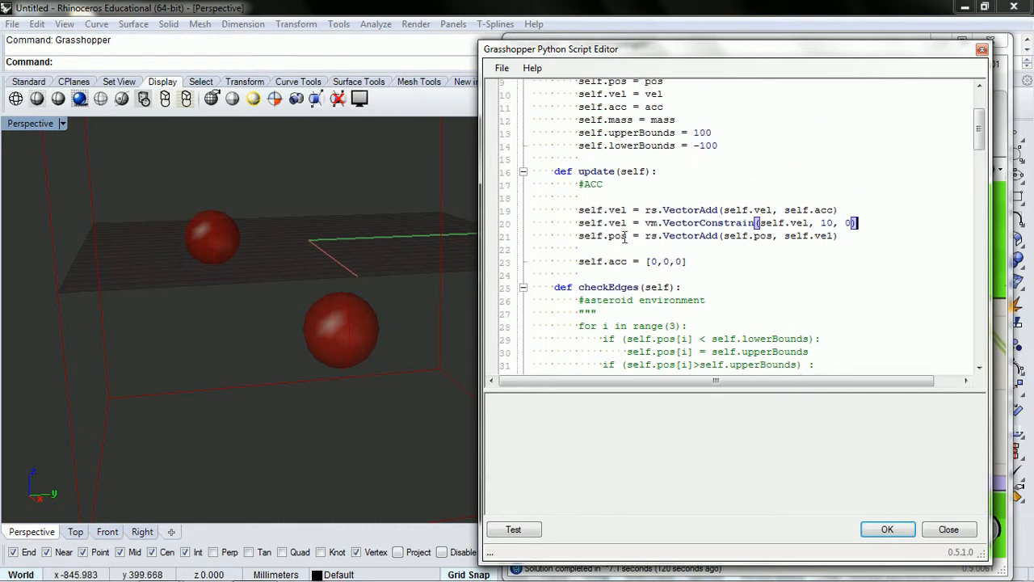
{"action": "key", "text": "Return"}
{"action": "key", "text": "Return"}
{"action": "key", "text": "Return"}
{"action": "key", "text": "Up"}
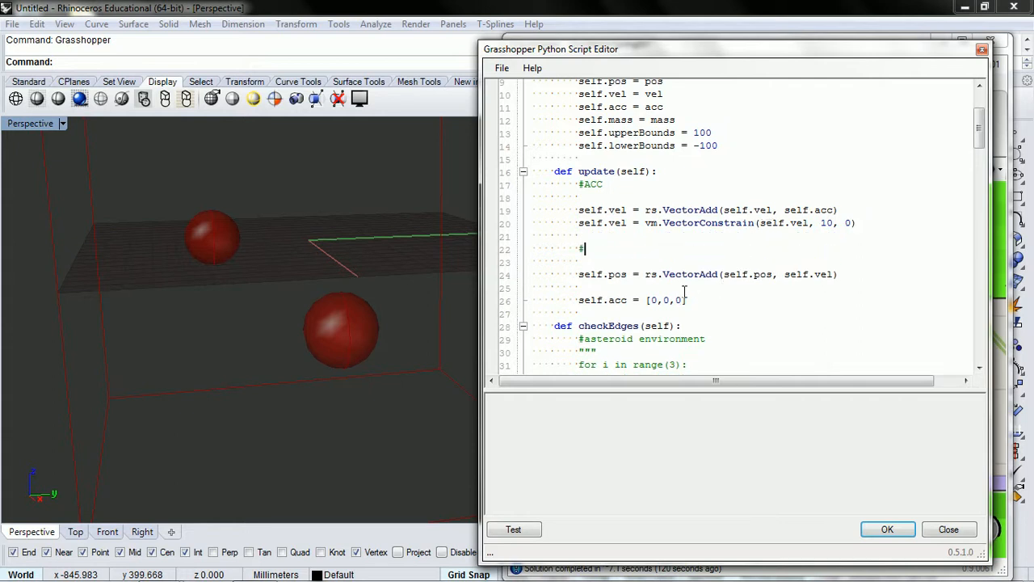
{"action": "type", "text": "dampen "}
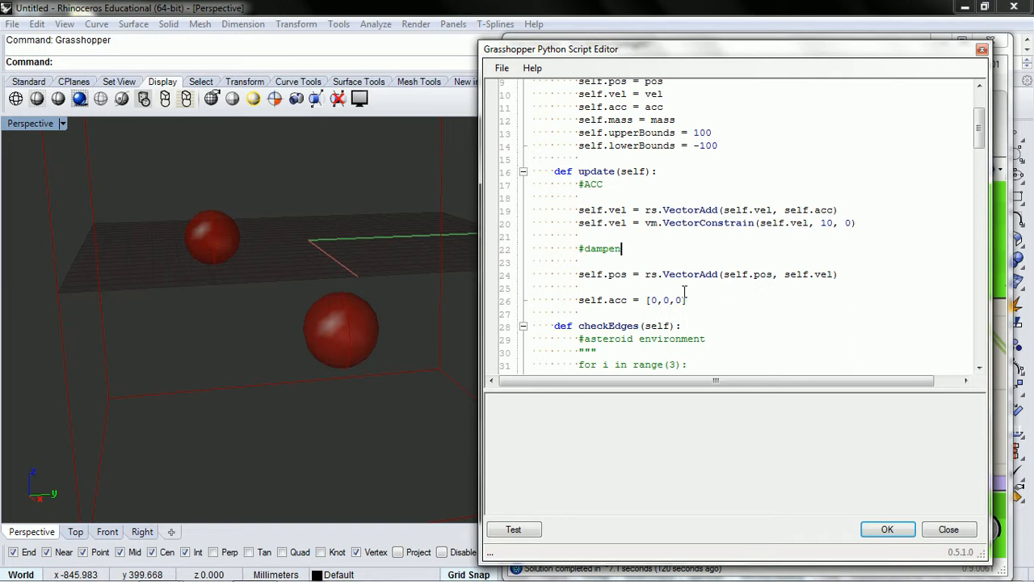
{"action": "type", "text": "Vel"}
{"action": "key", "text": "Return"}
{"action": "type", "text": "self"}
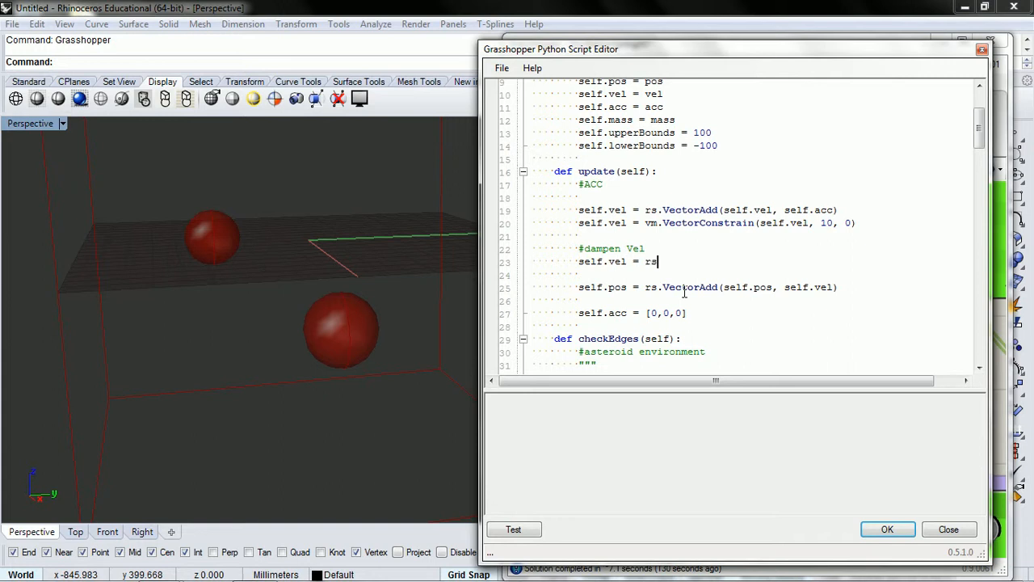
{"action": "type", "text": ".vector"}
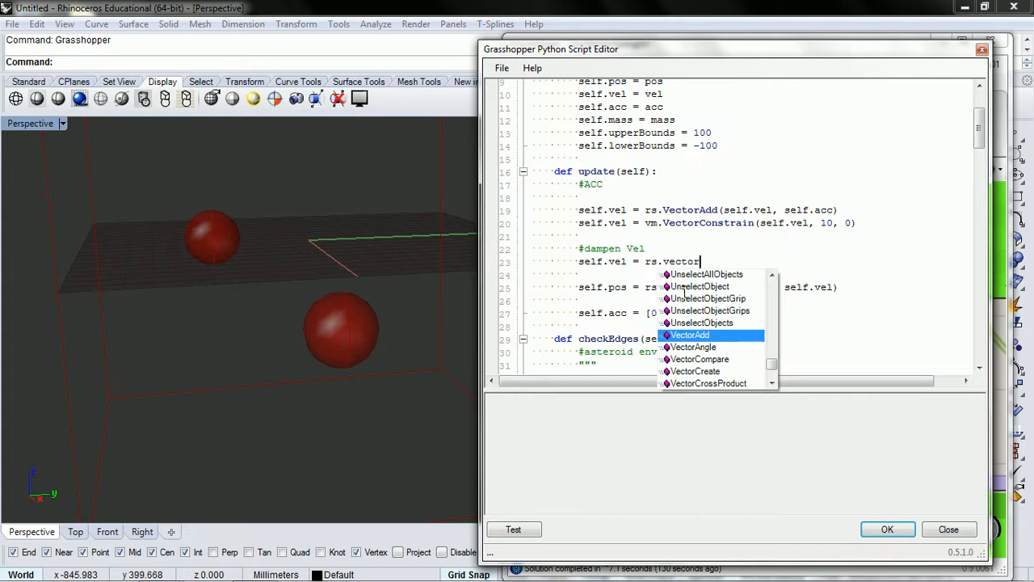
{"action": "type", "text": "s"}
{"action": "key", "text": "Tab"}
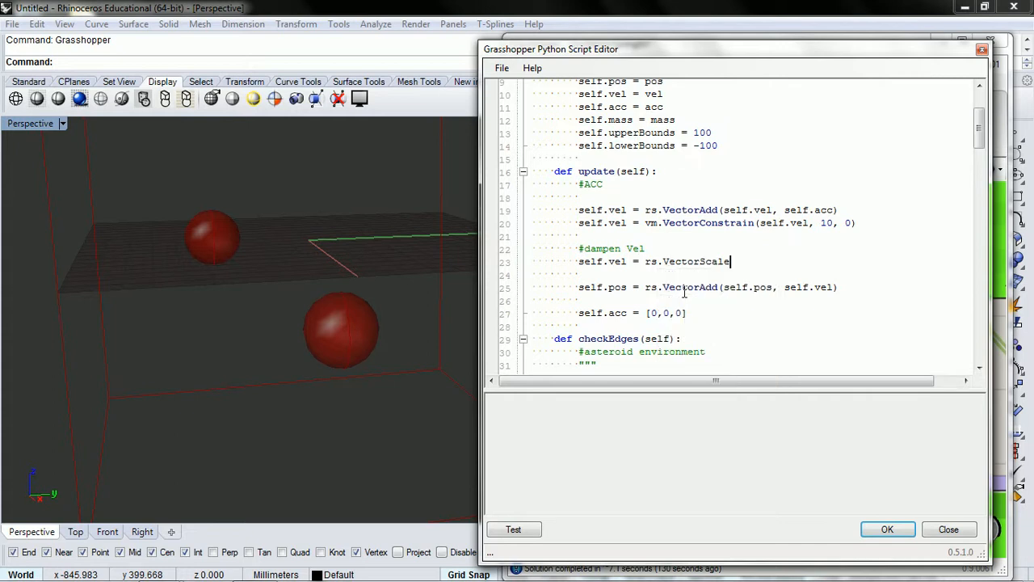
{"action": "type", "text": "(se"}
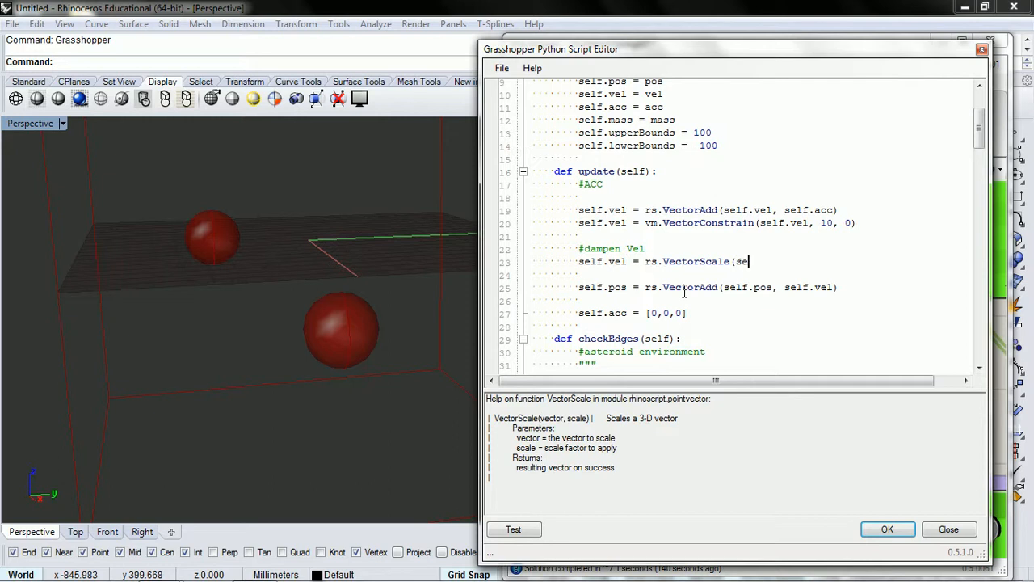
{"action": "type", "text": "lf.vel"}
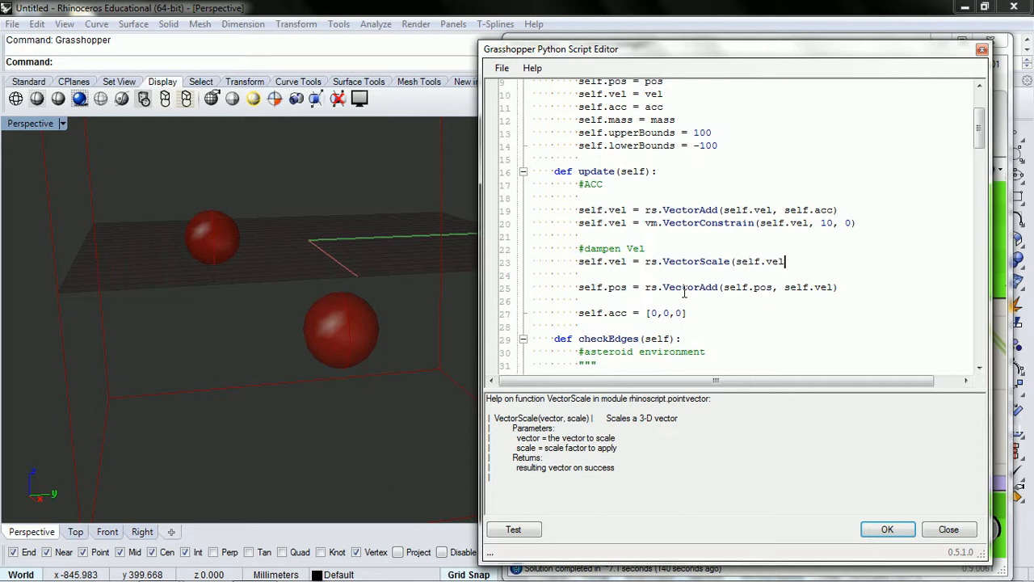
{"action": "type", "text": " 9"}
{"action": "type", "text": ")"}
{"action": "left_click", "coordinate": [513, 529]}
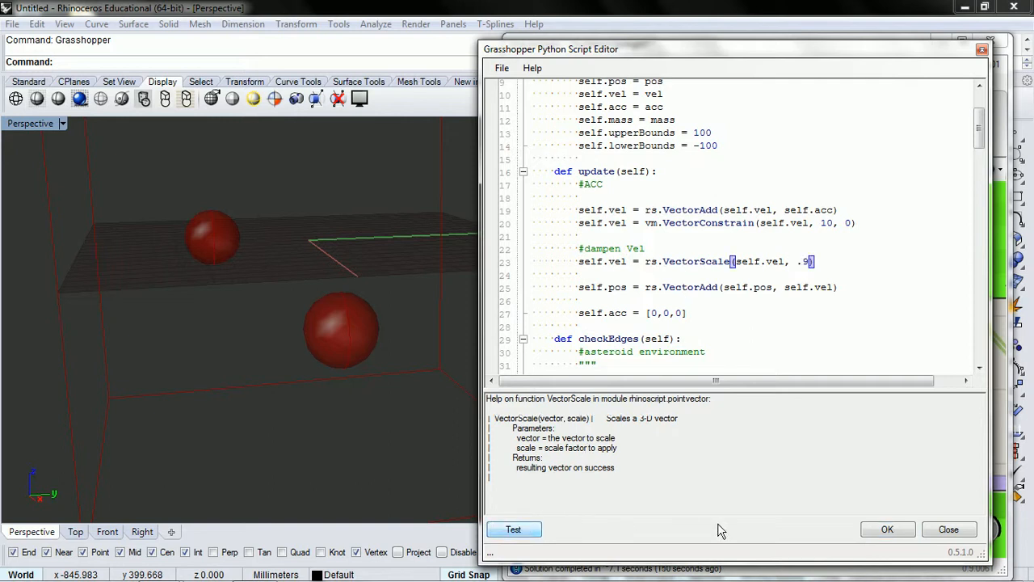
Step: Apply the script and set the reset toggle to False so the two spheres settle together
{"action": "left_click", "coordinate": [887, 529]}
{"action": "scroll", "coordinate": [703, 323], "scroll_direction": "down", "scroll_amount": 3}
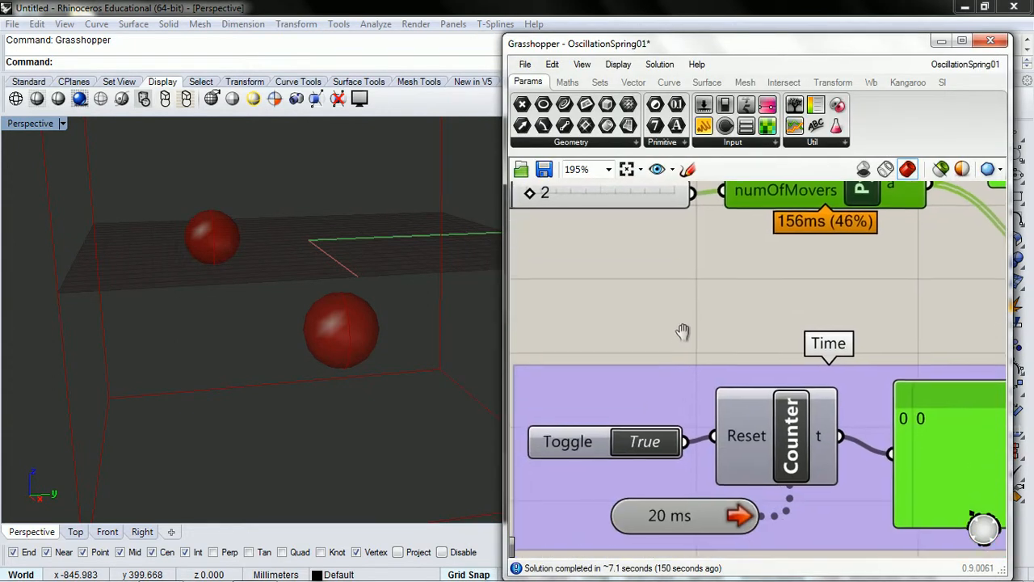
{"action": "double_click", "coordinate": [646, 439]}
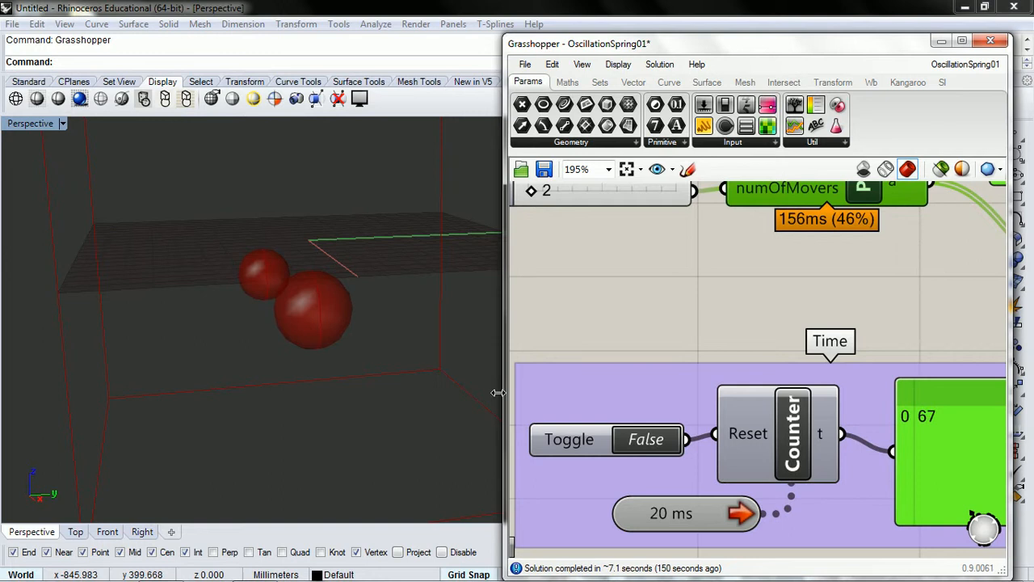
{"action": "right_click_drag", "start_coordinate": [211, 323], "coordinate": [260, 348], "text": "shift"}
{"action": "scroll", "coordinate": [374, 320], "scroll_direction": "up", "scroll_amount": 2}
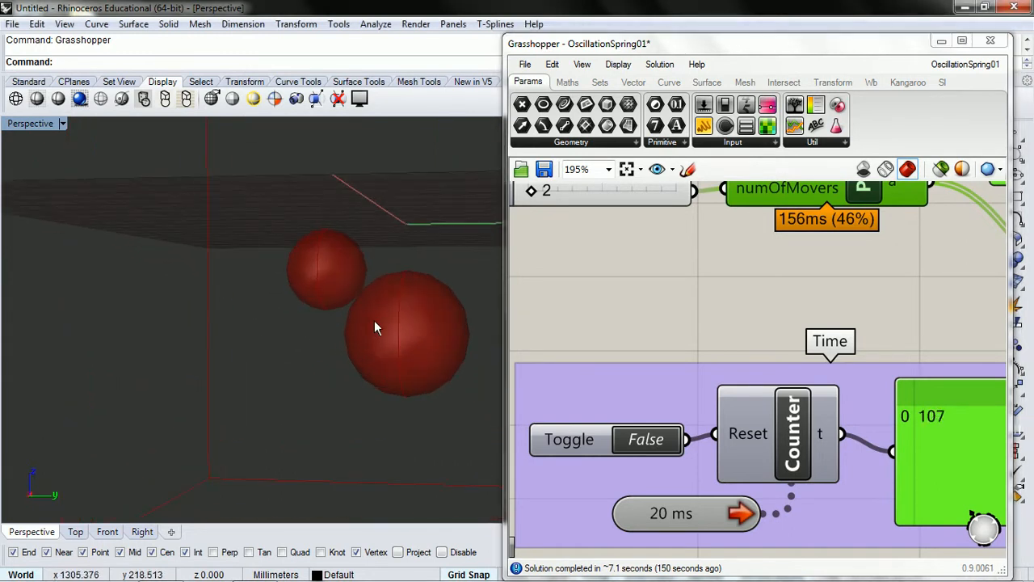
{"action": "right_click_drag", "start_coordinate": [365, 333], "coordinate": [385, 331]}
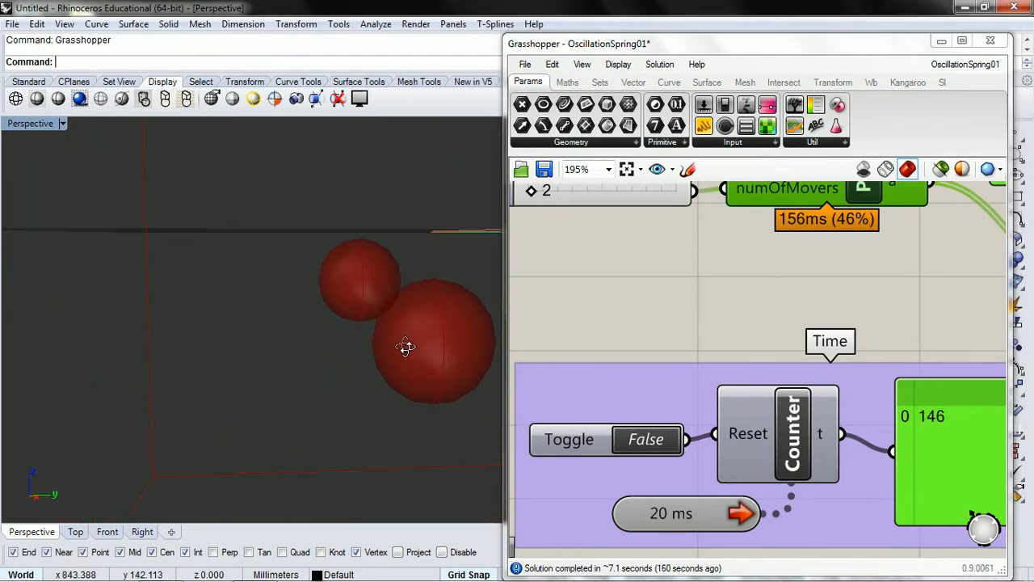
Step: Reset the counter to zero via the toggle and reopen the Python script to review springTo
{"action": "right_click_drag", "start_coordinate": [760, 285], "coordinate": [760, 339]}
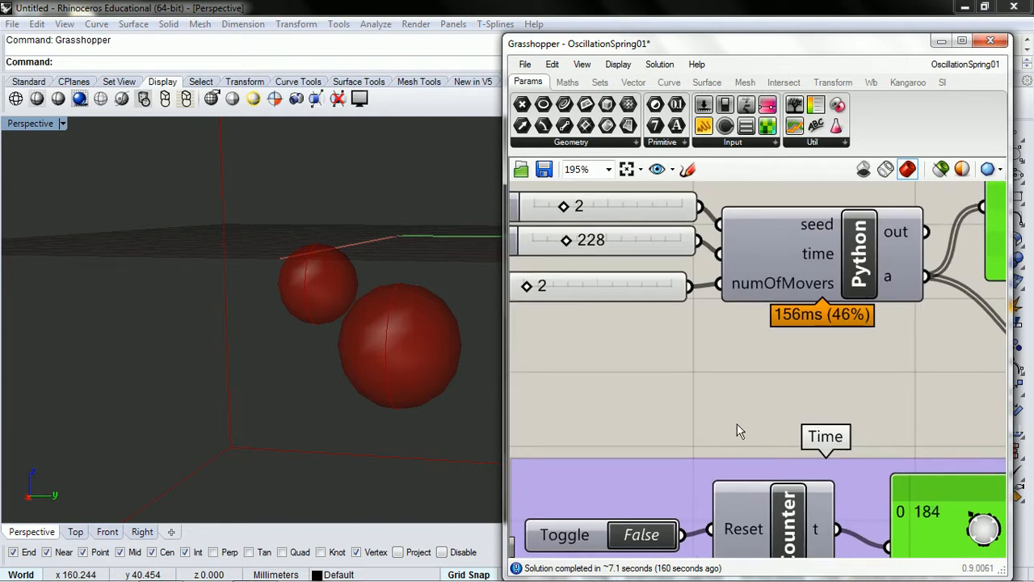
{"action": "mouse_move", "coordinate": [736, 423]}
{"action": "right_mouse_down"}
{"action": "mouse_move", "coordinate": [760, 388]}
{"action": "mouse_move", "coordinate": [832, 429]}
{"action": "right_mouse_up"}
{"action": "left_click", "coordinate": [686, 463]}
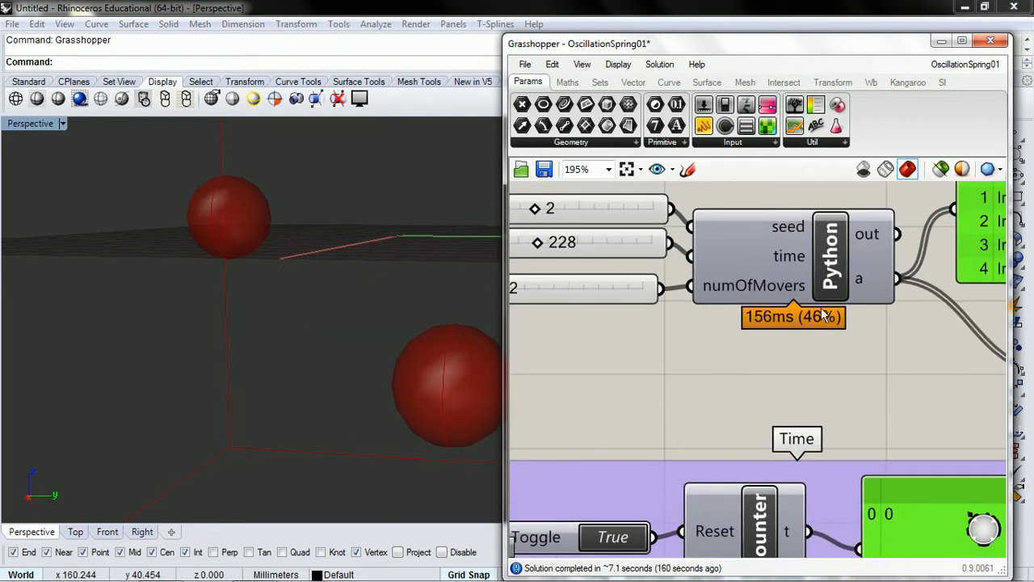
{"action": "double_click", "coordinate": [820, 251]}
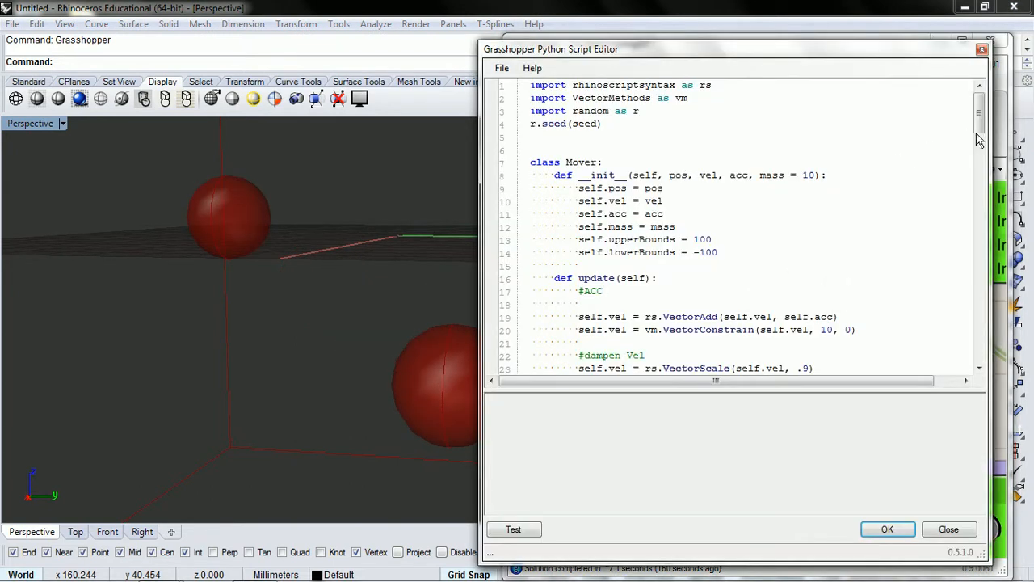
{"action": "left_click_drag", "start_coordinate": [979, 113], "coordinate": [973, 250]}
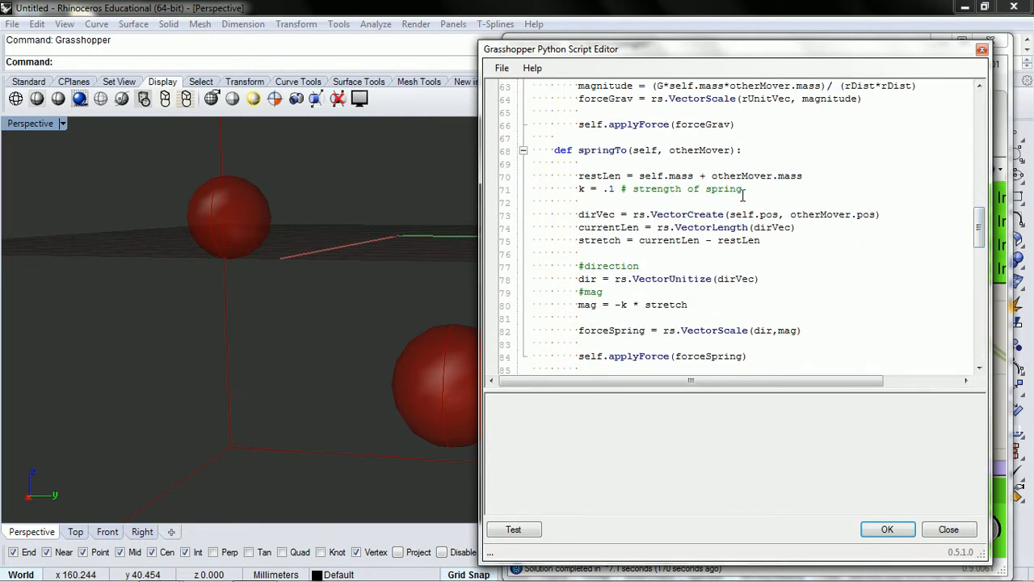
Step: Close the script unchanged and set the numOfMovers slider to 3
{"action": "left_click", "coordinate": [887, 529]}
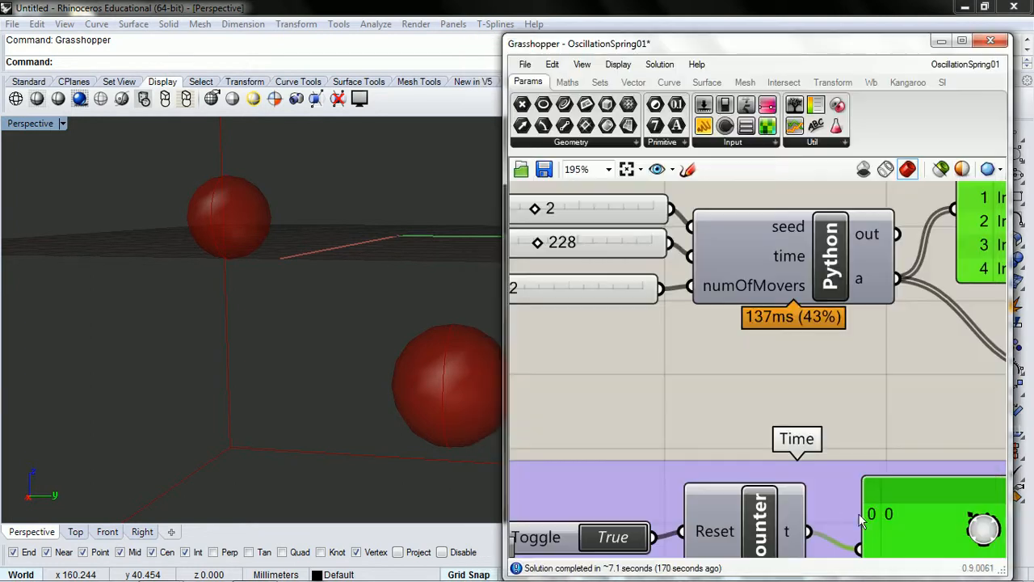
{"action": "right_click_drag", "start_coordinate": [737, 413], "coordinate": [776, 339]}
{"action": "scroll", "coordinate": [775, 323], "scroll_direction": "down", "scroll_amount": 3}
{"action": "right_click", "coordinate": [758, 269]}
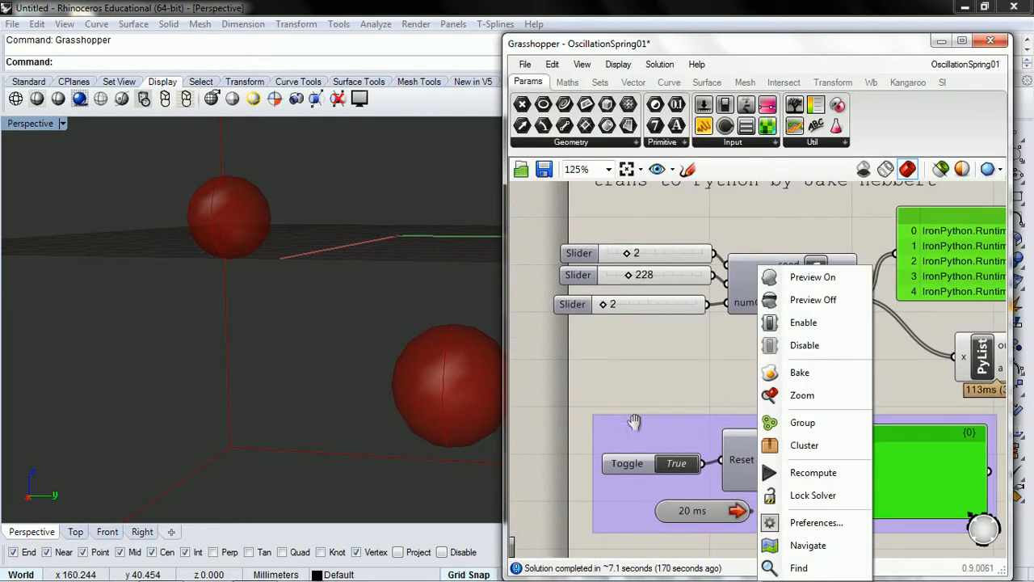
{"action": "left_click", "coordinate": [615, 304]}
{"action": "double_click", "coordinate": [615, 304]}
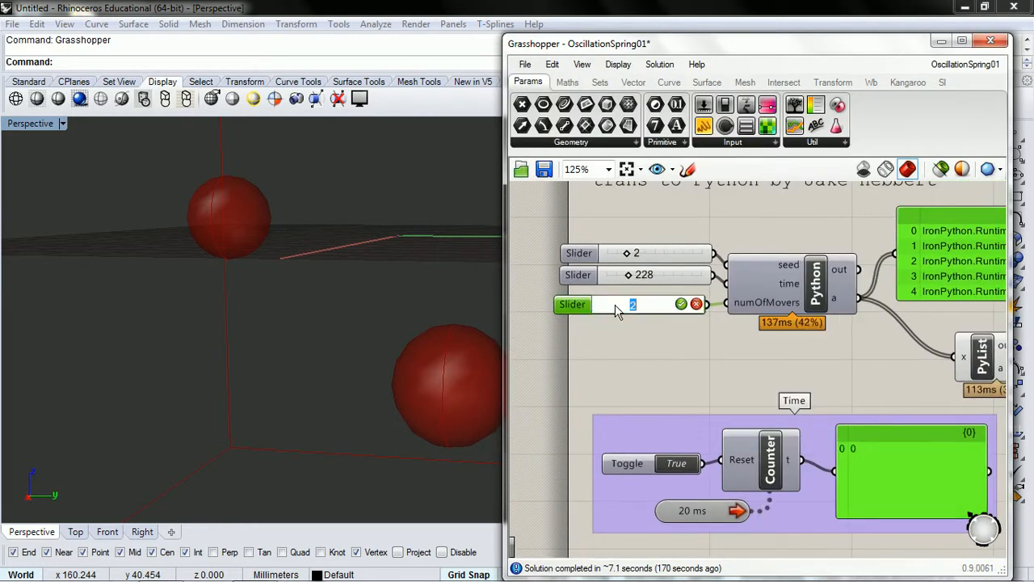
{"action": "type", "text": "3"}
{"action": "key", "text": "Return"}
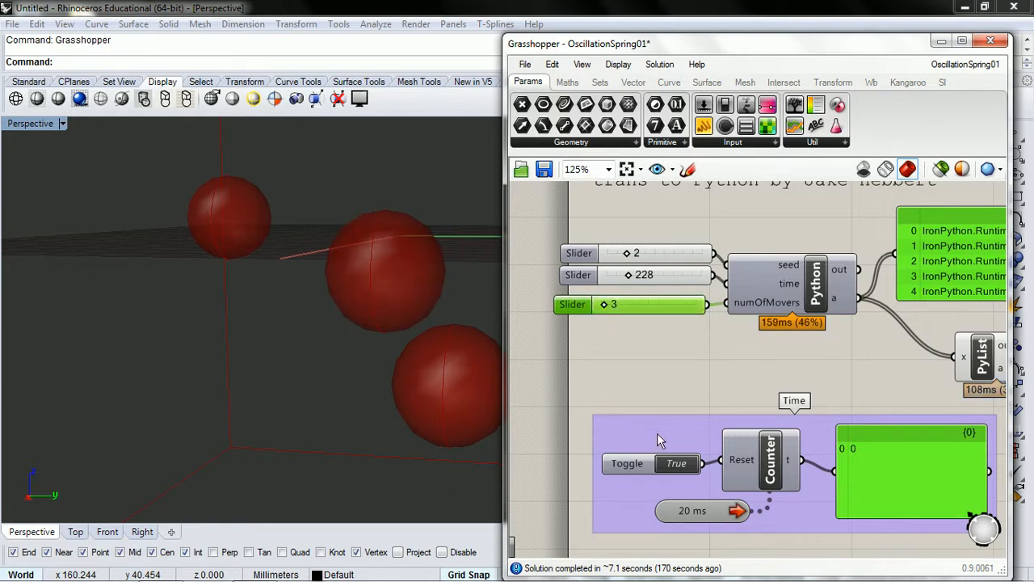
Step: Run the simulation until the three spheres cluster, then stop the timer
{"action": "double_click", "coordinate": [681, 463]}
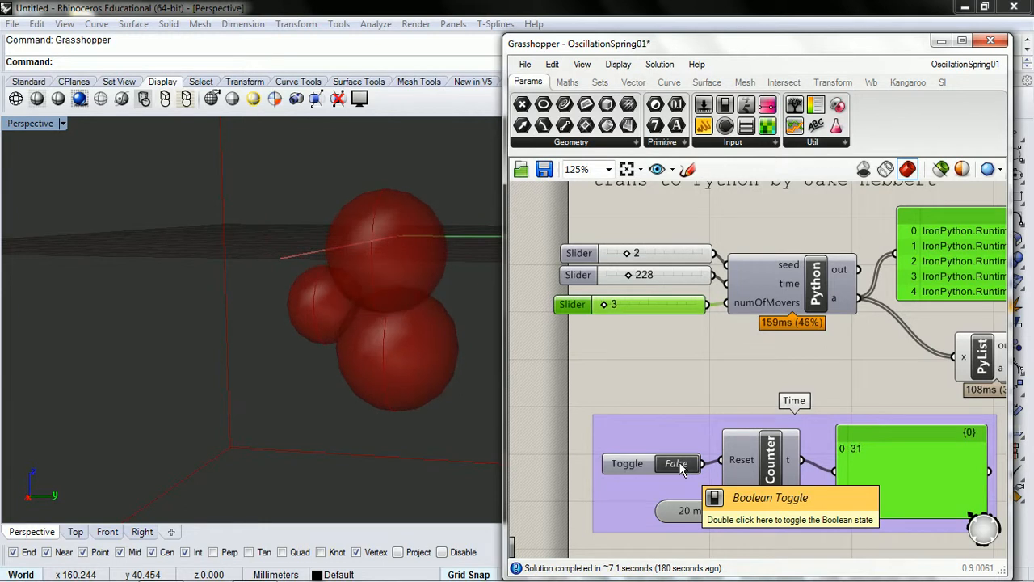
{"action": "right_click_drag", "start_coordinate": [392, 403], "coordinate": [414, 337]}
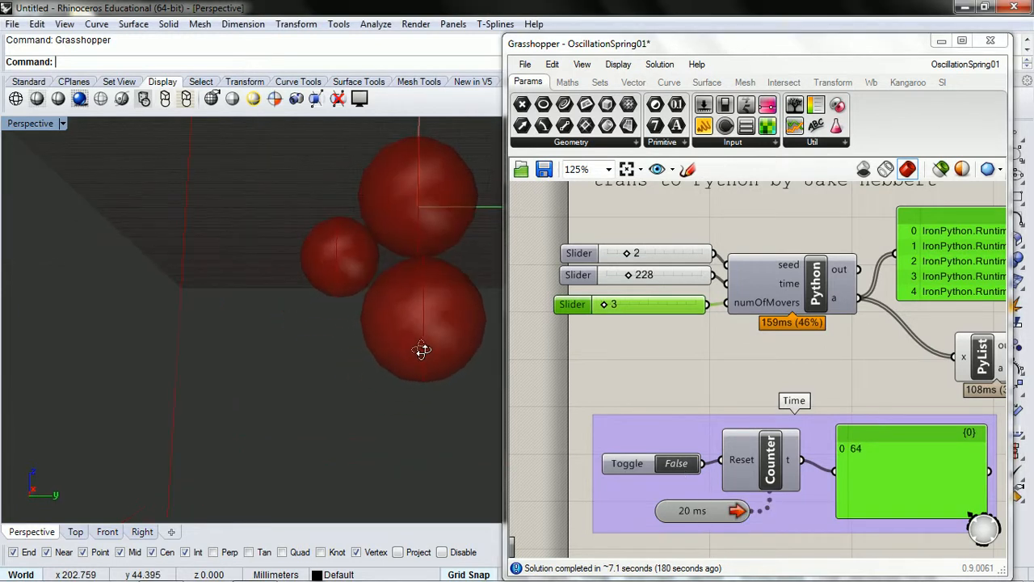
{"action": "scroll", "coordinate": [415, 338], "scroll_direction": "up", "scroll_amount": 3}
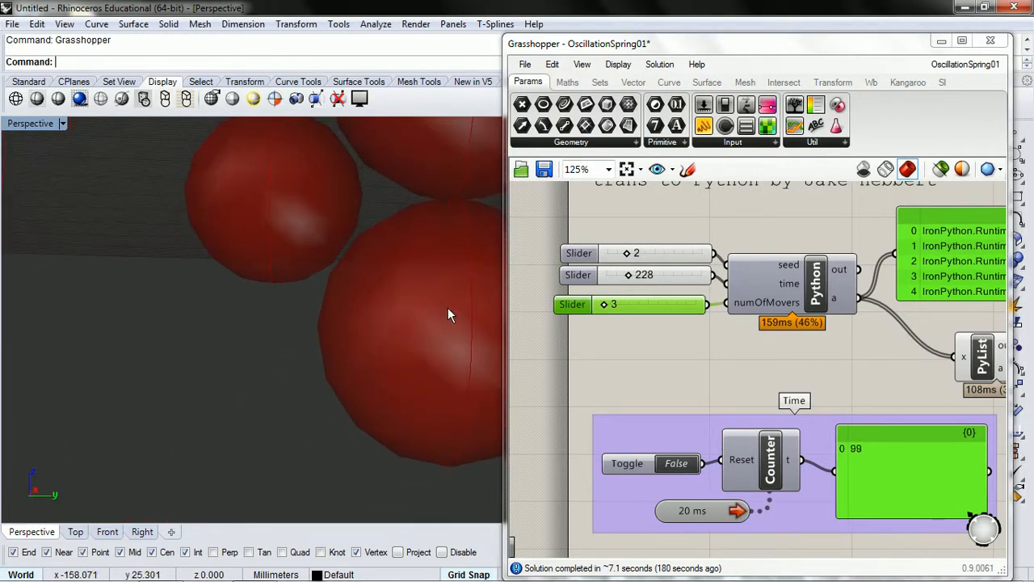
{"action": "scroll", "coordinate": [448, 307], "scroll_direction": "down", "scroll_amount": 3}
{"action": "right_click_drag", "start_coordinate": [404, 330], "coordinate": [349, 331]}
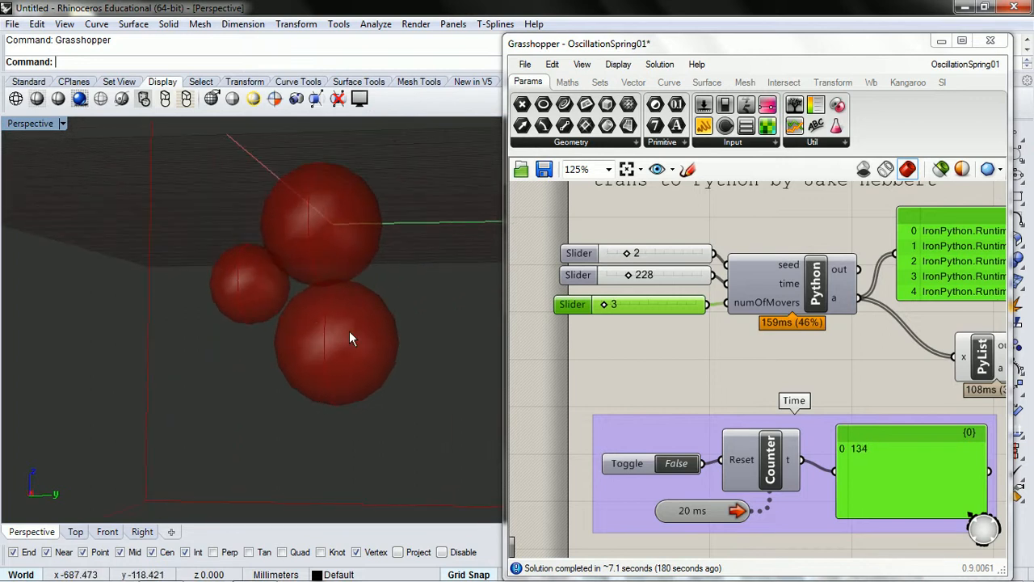
{"action": "left_click", "coordinate": [689, 509]}
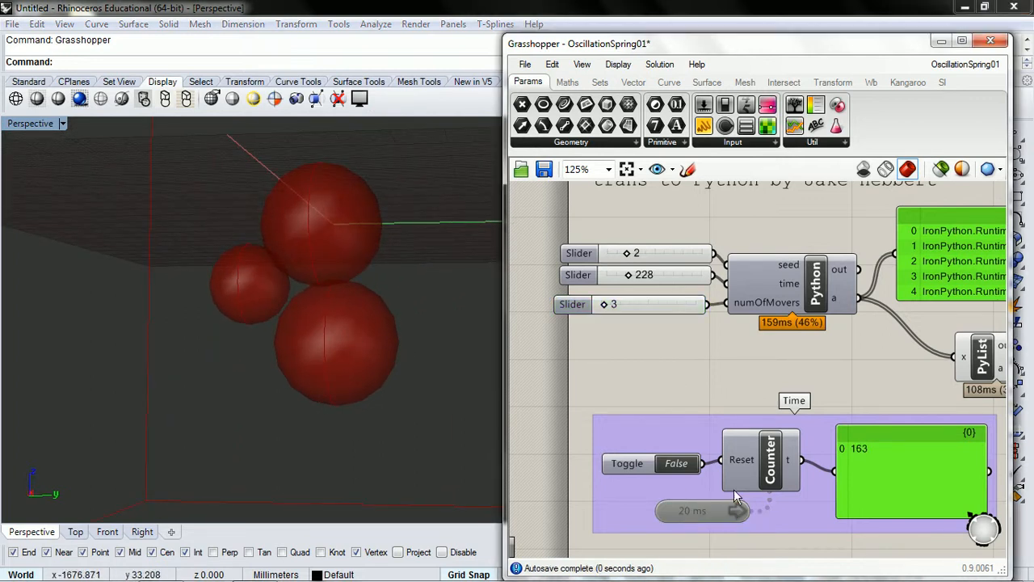
{"action": "right_click_drag", "start_coordinate": [823, 419], "coordinate": [709, 229]}
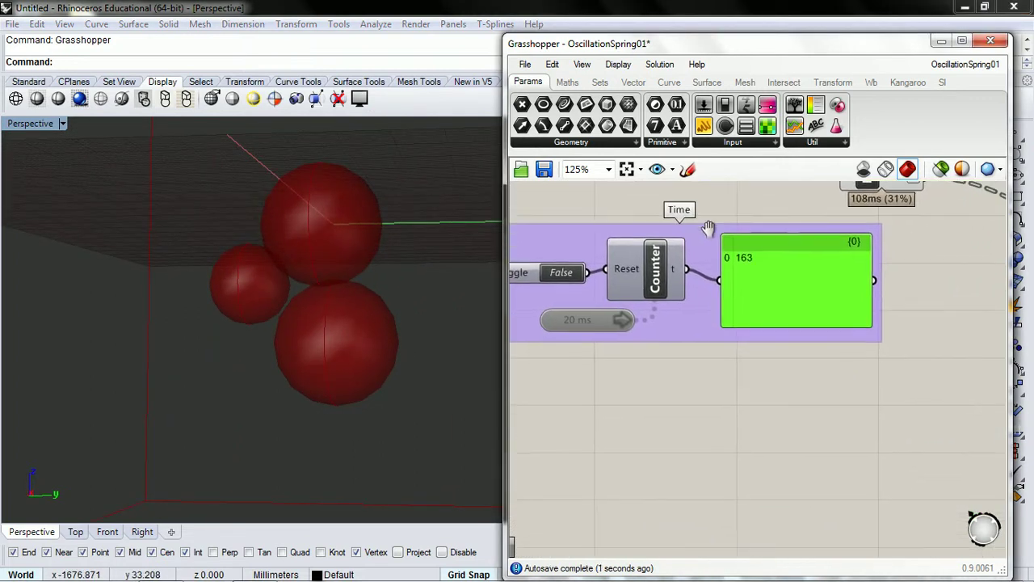
{"action": "left_click", "coordinate": [1000, 169]}
{"action": "left_click", "coordinate": [954, 237]}
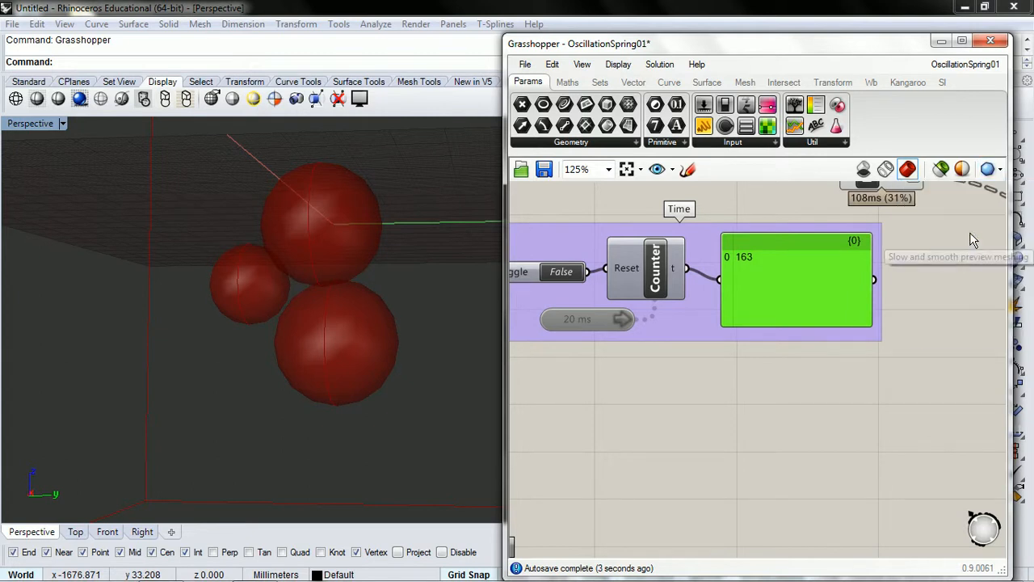
{"action": "right_click_drag", "start_coordinate": [222, 319], "coordinate": [253, 300]}
{"action": "scroll", "coordinate": [327, 289], "scroll_direction": "up", "scroll_amount": 3}
{"action": "scroll", "coordinate": [327, 289], "scroll_direction": "up", "scroll_amount": 3}
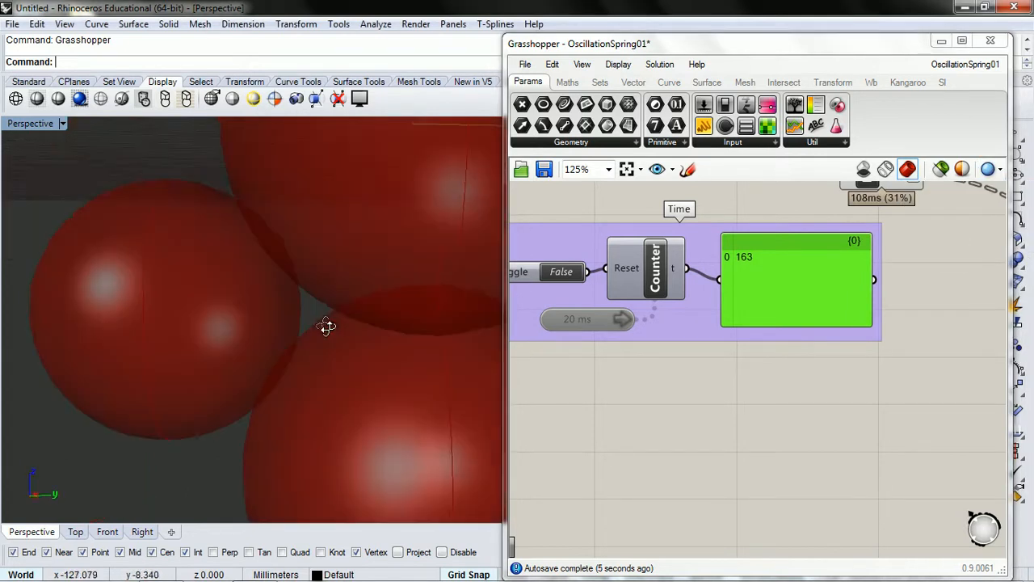
{"action": "scroll", "coordinate": [327, 289], "scroll_direction": "up", "scroll_amount": 1}
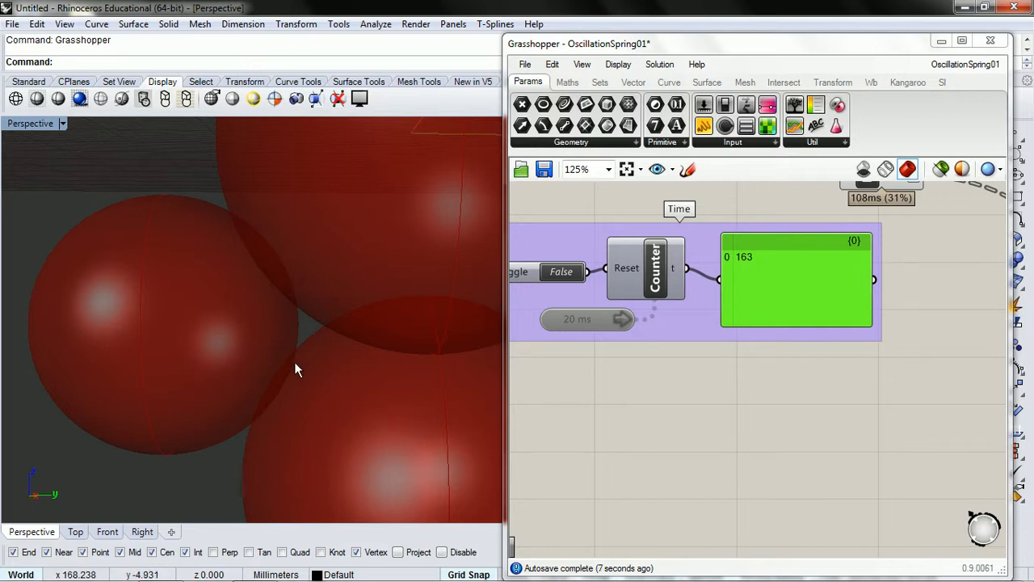
{"action": "scroll", "coordinate": [317, 380], "scroll_direction": "down", "scroll_amount": 1}
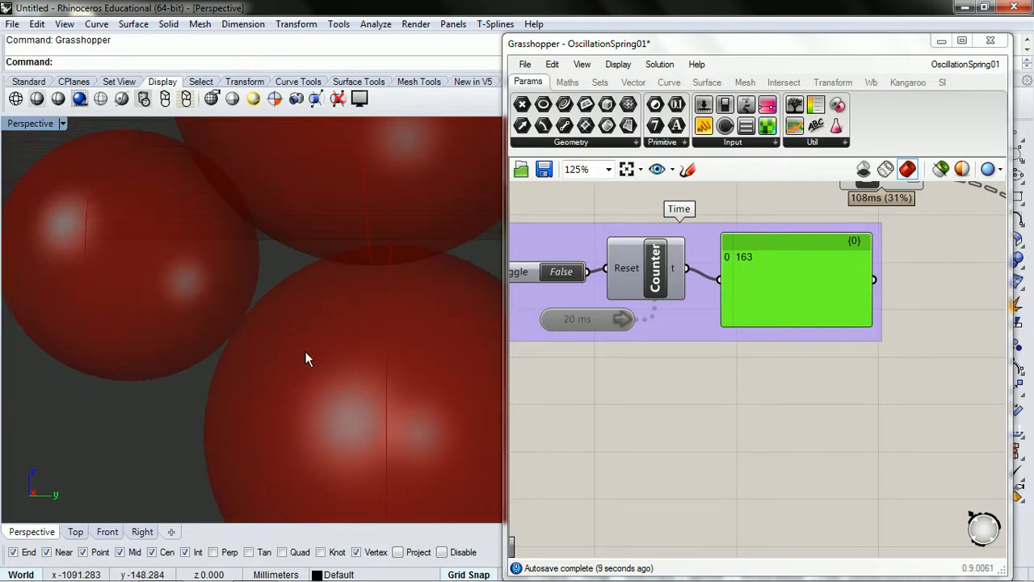
{"action": "scroll", "coordinate": [306, 352], "scroll_direction": "down", "scroll_amount": 4}
{"action": "scroll", "coordinate": [323, 311], "scroll_direction": "down", "scroll_amount": 2}
{"action": "scroll", "coordinate": [324, 310], "scroll_direction": "up", "scroll_amount": 2}
{"action": "scroll", "coordinate": [324, 309], "scroll_direction": "up", "scroll_amount": 3}
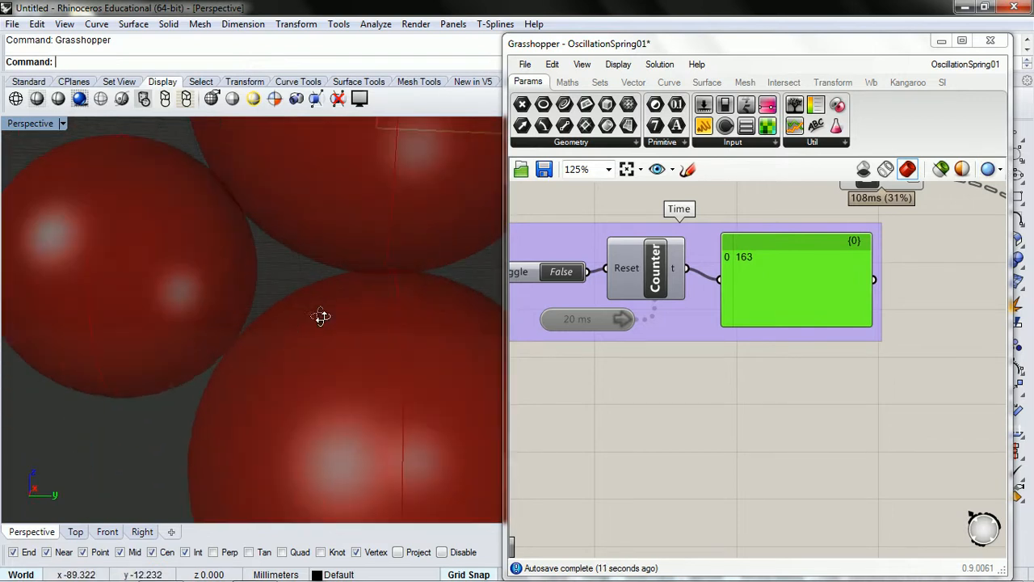
{"action": "scroll", "coordinate": [311, 319], "scroll_direction": "up", "scroll_amount": 2}
{"action": "scroll", "coordinate": [299, 327], "scroll_direction": "up", "scroll_amount": 1}
{"action": "scroll", "coordinate": [286, 331], "scroll_direction": "down", "scroll_amount": 3}
{"action": "mouse_move", "coordinate": [286, 319]}
{"action": "right_mouse_down"}
{"action": "mouse_move", "coordinate": [297, 324]}
{"action": "mouse_move", "coordinate": [300, 293]}
{"action": "mouse_move", "coordinate": [231, 323]}
{"action": "mouse_move", "coordinate": [216, 438]}
{"action": "mouse_move", "coordinate": [294, 363]}
{"action": "right_mouse_up"}
{"action": "scroll", "coordinate": [290, 319], "scroll_direction": "up", "scroll_amount": 2}
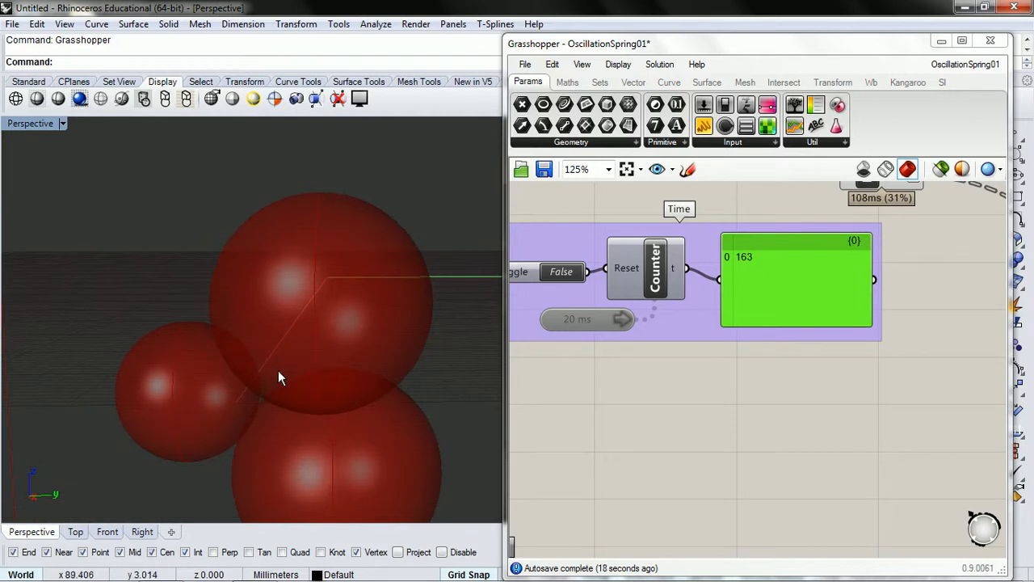
{"action": "scroll", "coordinate": [243, 307], "scroll_direction": "down", "scroll_amount": 3}
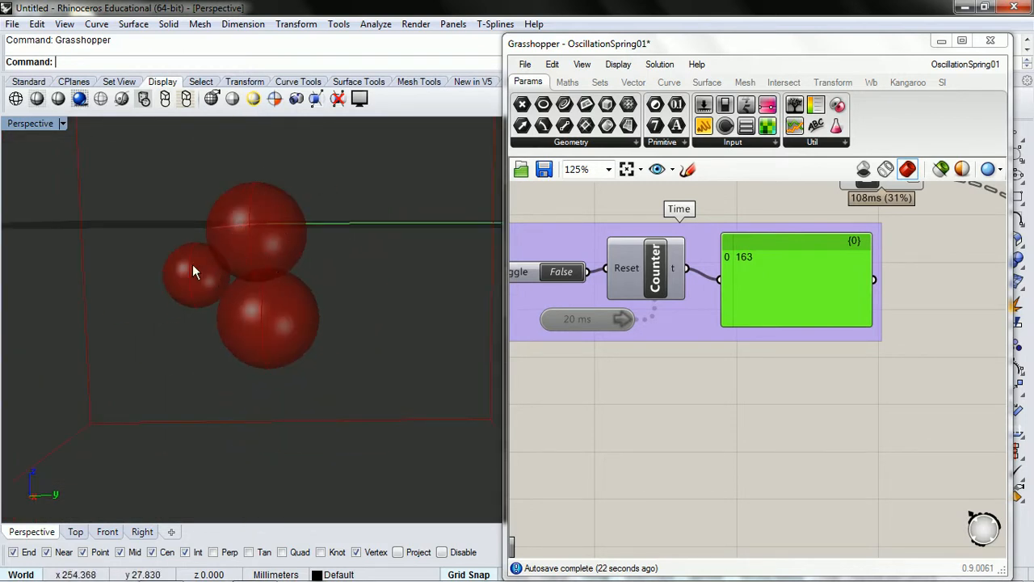
{"action": "scroll", "coordinate": [193, 260], "scroll_direction": "up", "scroll_amount": 3}
{"action": "right_click_drag", "start_coordinate": [195, 260], "coordinate": [243, 256]}
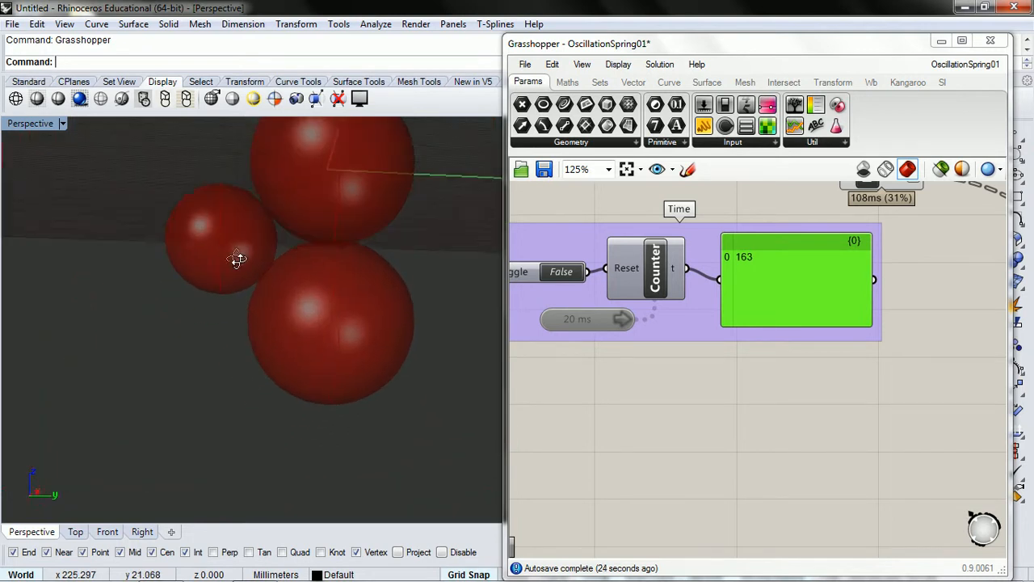
Step: Reposition the canvas to show the components above the Time group
{"action": "left_click", "coordinate": [706, 286]}
{"action": "right_click_drag", "start_coordinate": [622, 220], "coordinate": [697, 324]}
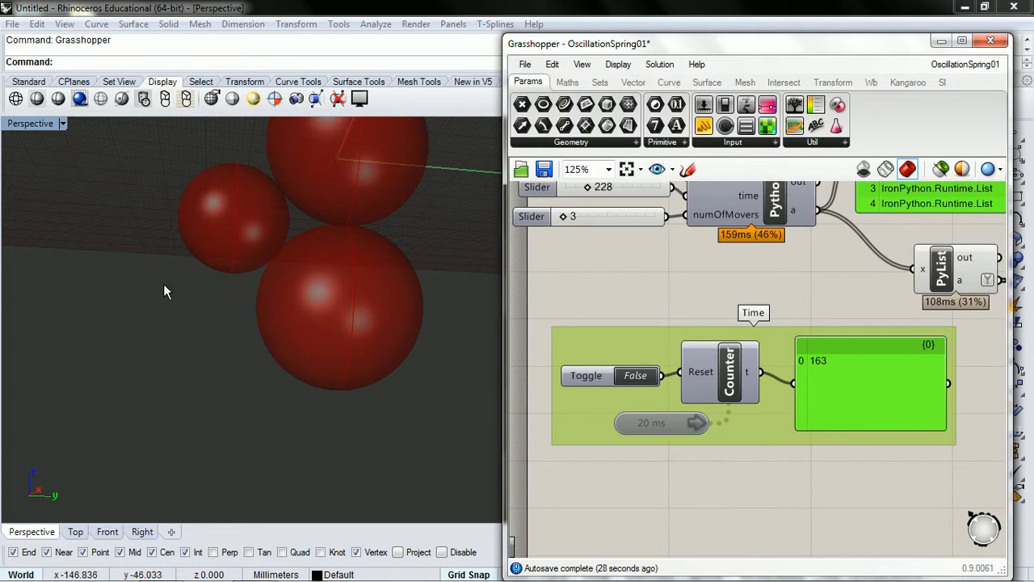
{"action": "mouse_move", "coordinate": [164, 284]}
{"action": "right_mouse_down"}
{"action": "mouse_move", "coordinate": [188, 408]}
{"action": "mouse_move", "coordinate": [250, 384]}
{"action": "right_mouse_up"}
{"action": "scroll", "coordinate": [301, 387], "scroll_direction": "up", "scroll_amount": 1}
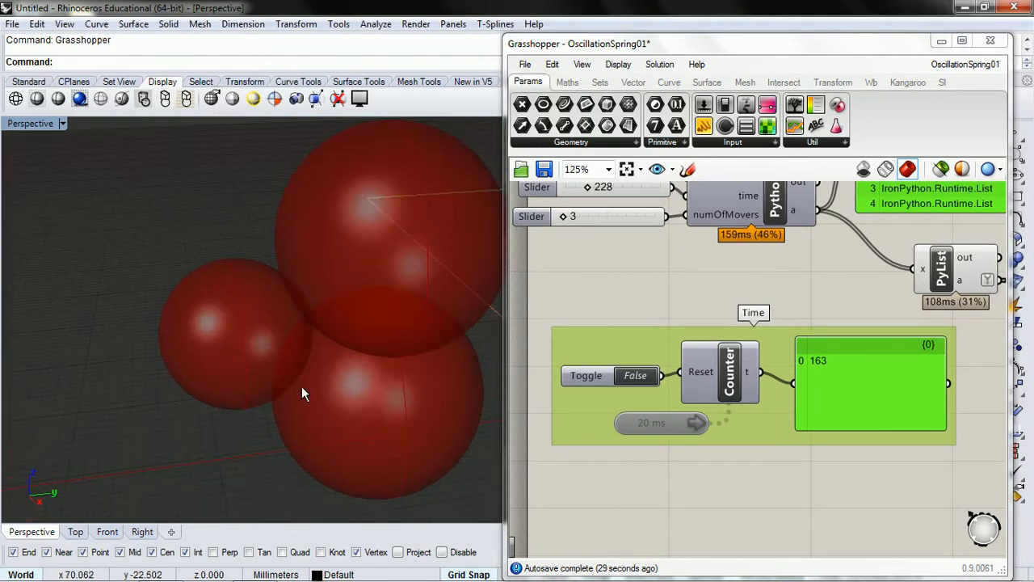
{"action": "scroll", "coordinate": [306, 353], "scroll_direction": "down", "scroll_amount": 1}
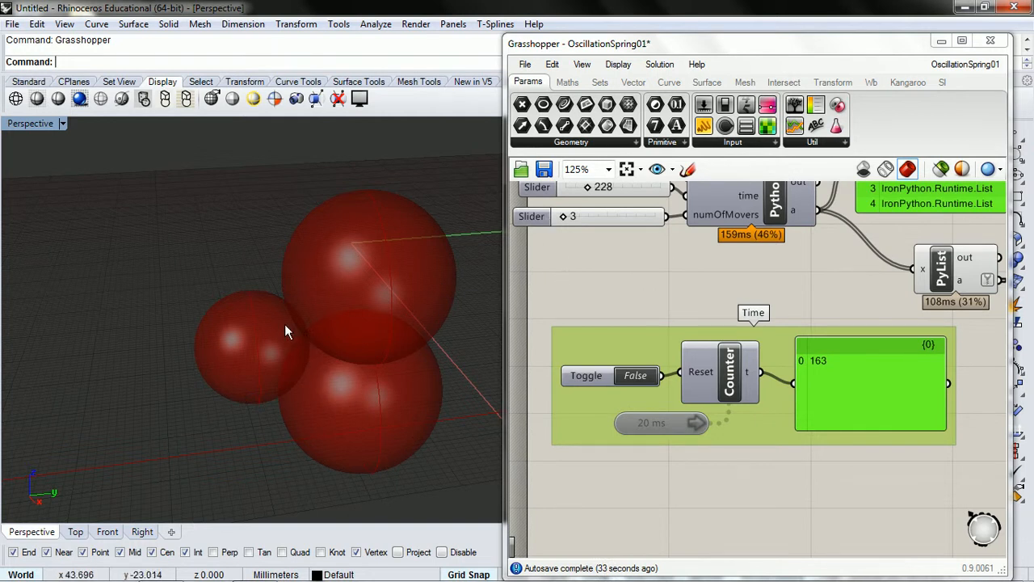
{"action": "left_click", "coordinate": [644, 267]}
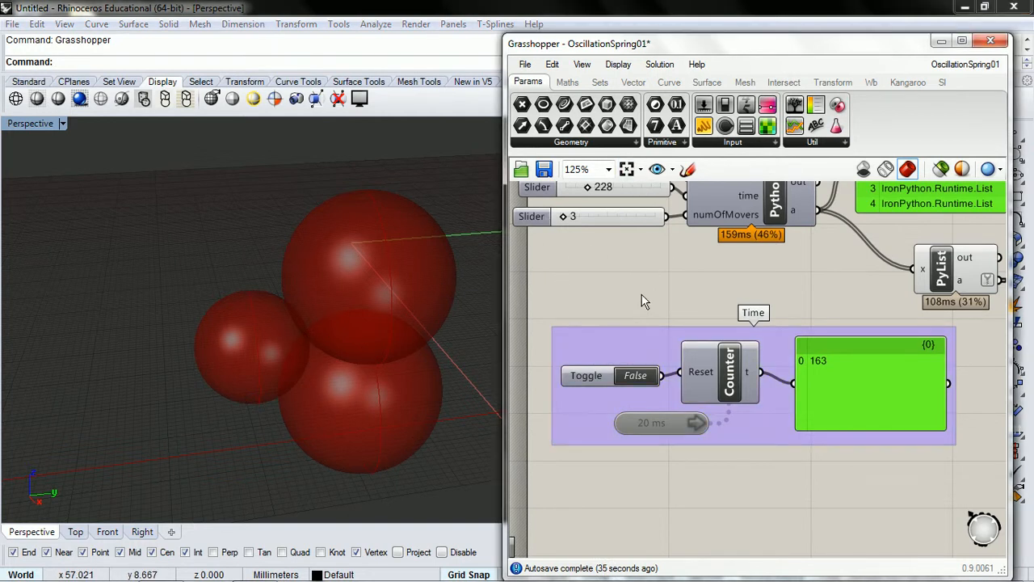
{"action": "right_click_drag", "start_coordinate": [644, 308], "coordinate": [624, 196]}
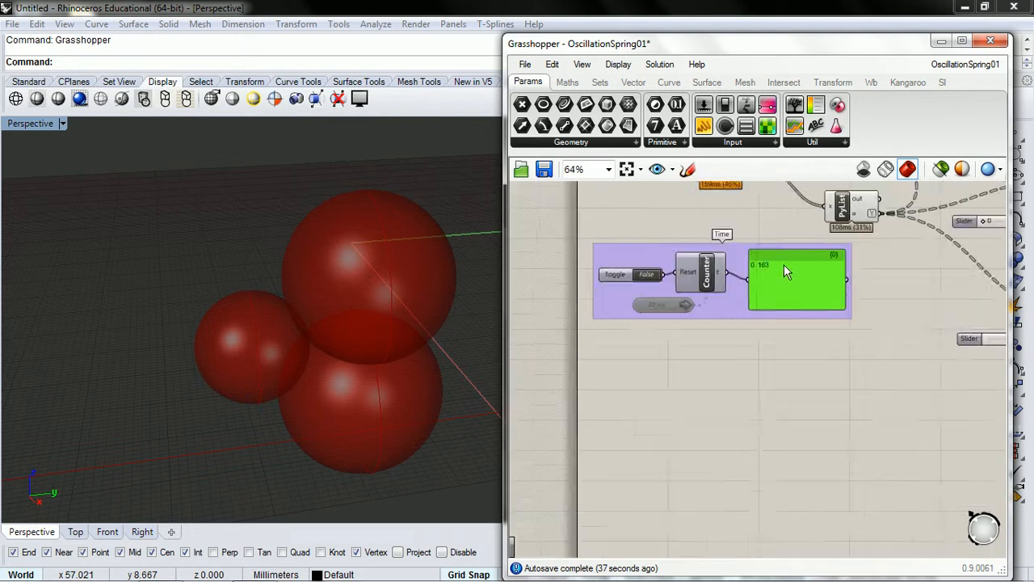
{"action": "scroll", "coordinate": [784, 264], "scroll_direction": "down", "scroll_amount": 2}
{"action": "scroll", "coordinate": [808, 267], "scroll_direction": "up", "scroll_amount": 3}
{"action": "scroll", "coordinate": [868, 231], "scroll_direction": "up", "scroll_amount": 3}
Step: Wire the Time-Int parameter into the TStat T input and move it beside the counter
{"action": "left_click", "coordinate": [868, 231]}
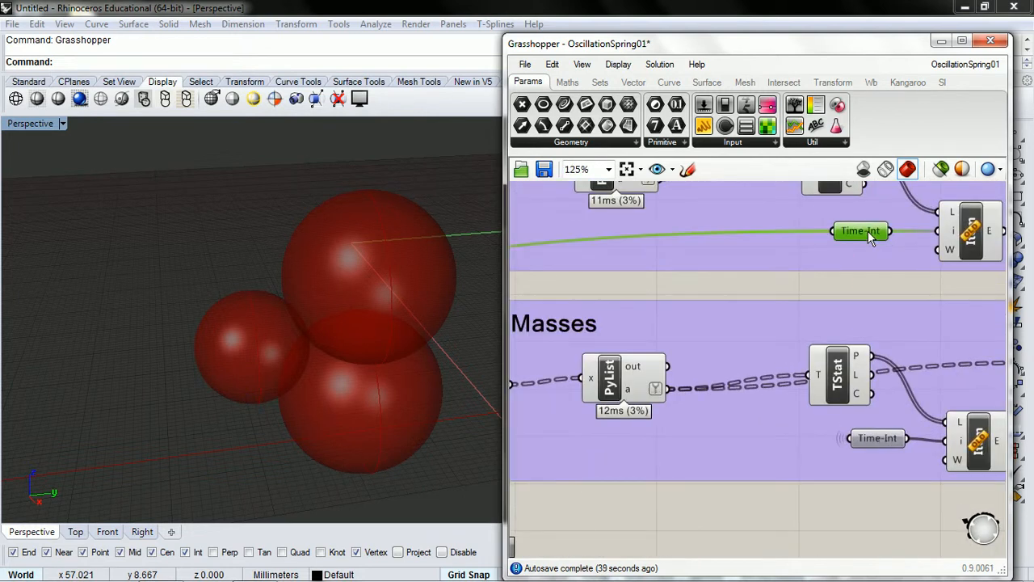
{"action": "mouse_move", "coordinate": [868, 231]}
{"action": "left_mouse_down"}
{"action": "mouse_move", "coordinate": [874, 240]}
{"action": "mouse_move", "coordinate": [780, 293]}
{"action": "mouse_move", "coordinate": [832, 231]}
{"action": "left_mouse_up"}
{"action": "left_click_drag", "start_coordinate": [808, 289], "coordinate": [816, 374]}
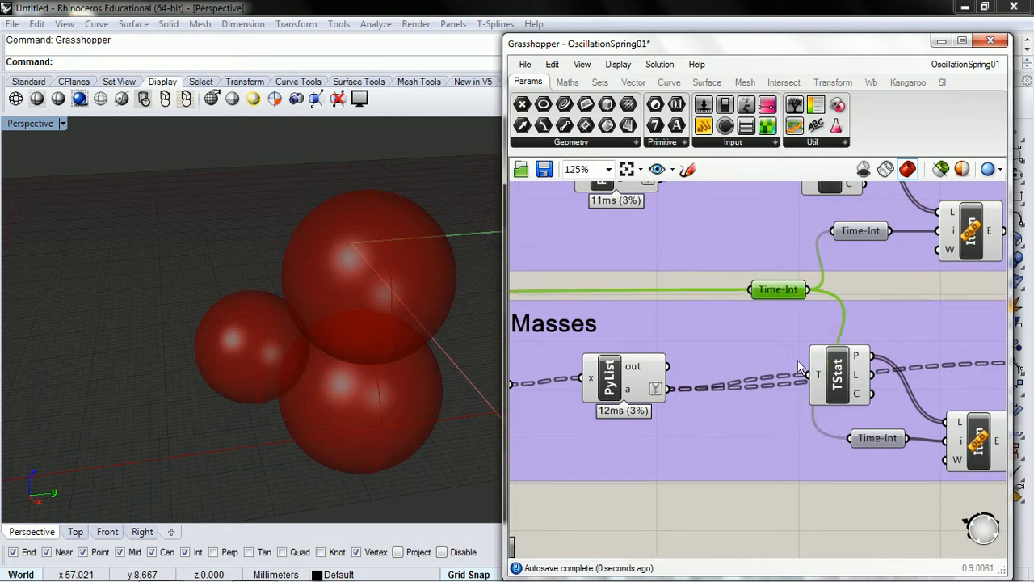
{"action": "mouse_move", "coordinate": [770, 297]}
{"action": "left_mouse_down"}
{"action": "mouse_move", "coordinate": [407, 292]}
{"action": "mouse_move", "coordinate": [701, 236]}
{"action": "left_mouse_up"}
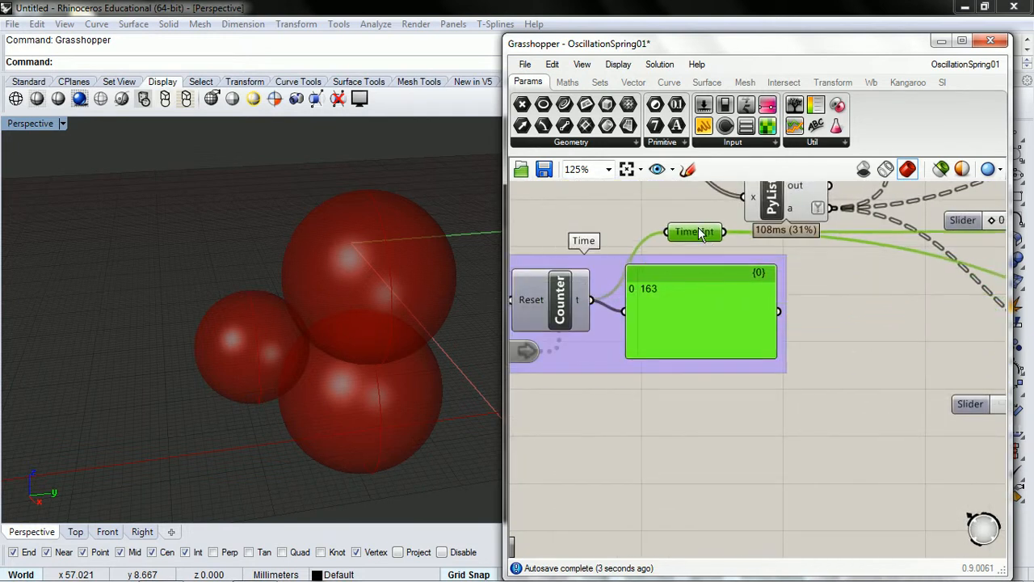
{"action": "scroll", "coordinate": [700, 252], "scroll_direction": "down", "scroll_amount": 2}
{"action": "scroll", "coordinate": [699, 251], "scroll_direction": "up", "scroll_amount": 3}
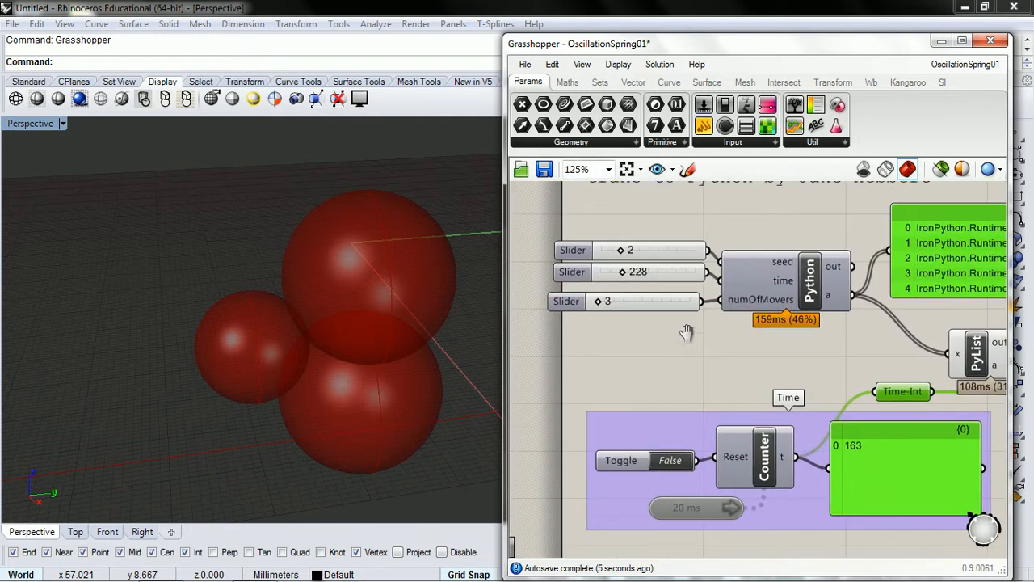
{"action": "scroll", "coordinate": [636, 315], "scroll_direction": "up", "scroll_amount": 3}
{"action": "scroll", "coordinate": [633, 311], "scroll_direction": "up", "scroll_amount": 1}
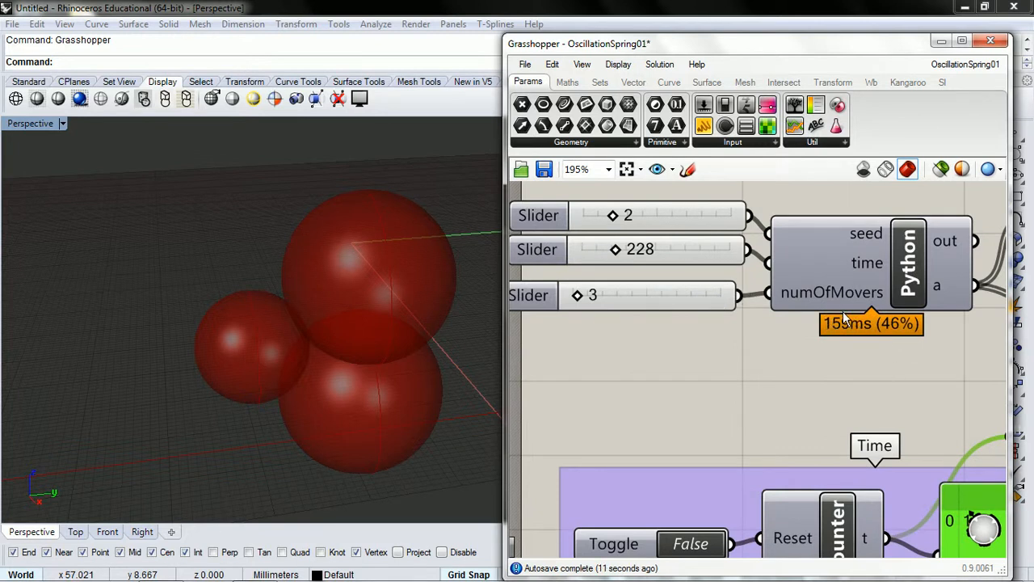
Step: Set numOfMovers to 5, then 7, then 9, watching the solve time reach about one second
{"action": "right_click", "coordinate": [883, 305]}
{"action": "left_click", "coordinate": [807, 334]}
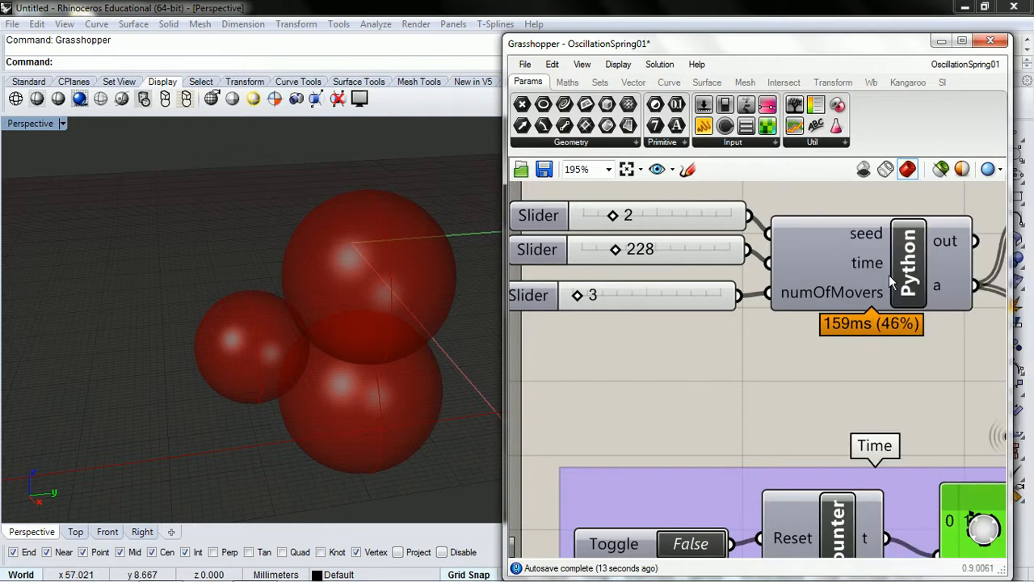
{"action": "double_click", "coordinate": [594, 300]}
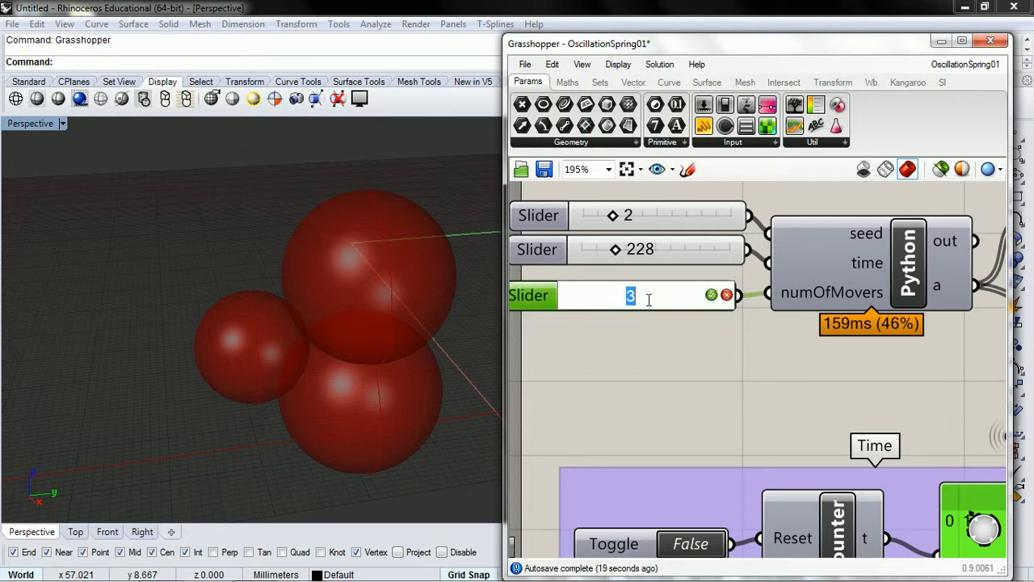
{"action": "type", "text": "5"}
{"action": "key", "text": "Return"}
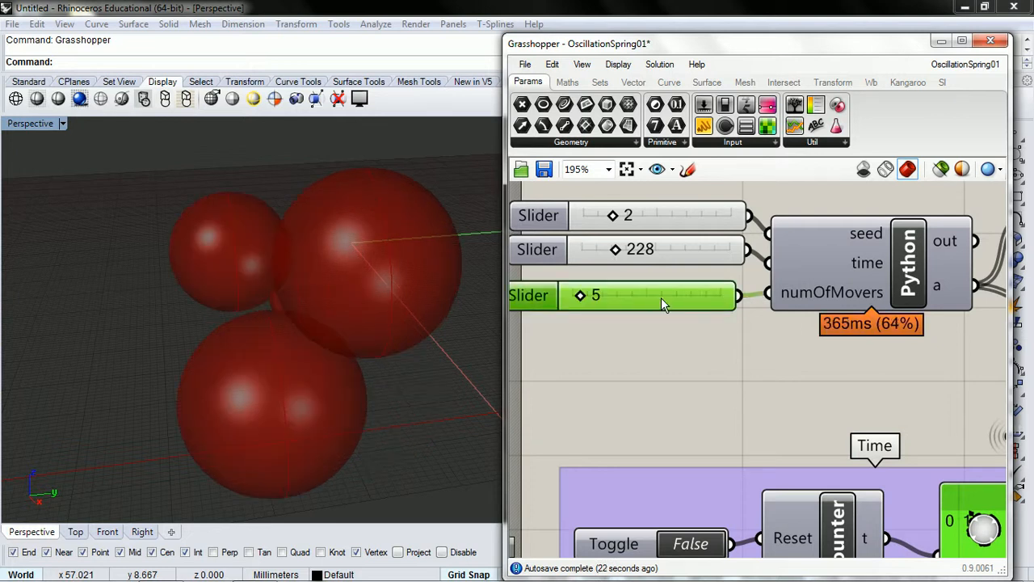
{"action": "double_click", "coordinate": [595, 300]}
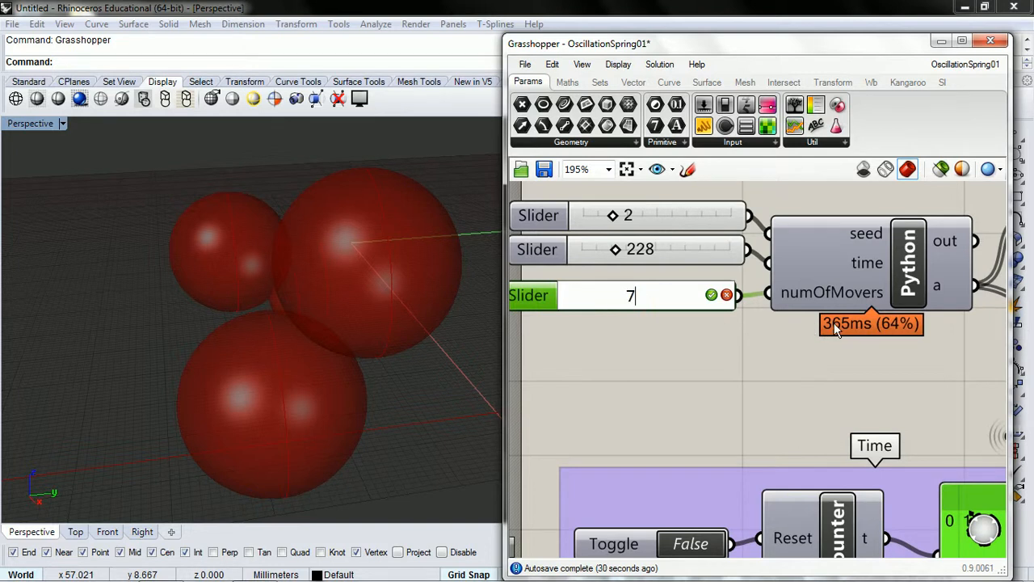
{"action": "mouse_move", "coordinate": [872, 324]}
{"action": "type", "text": "7"}
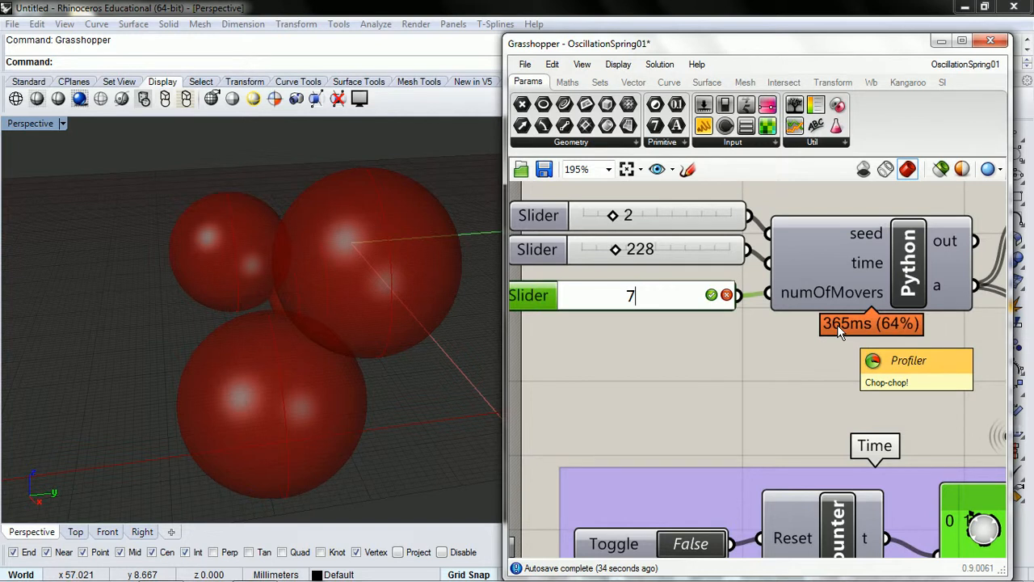
{"action": "key", "text": "Return"}
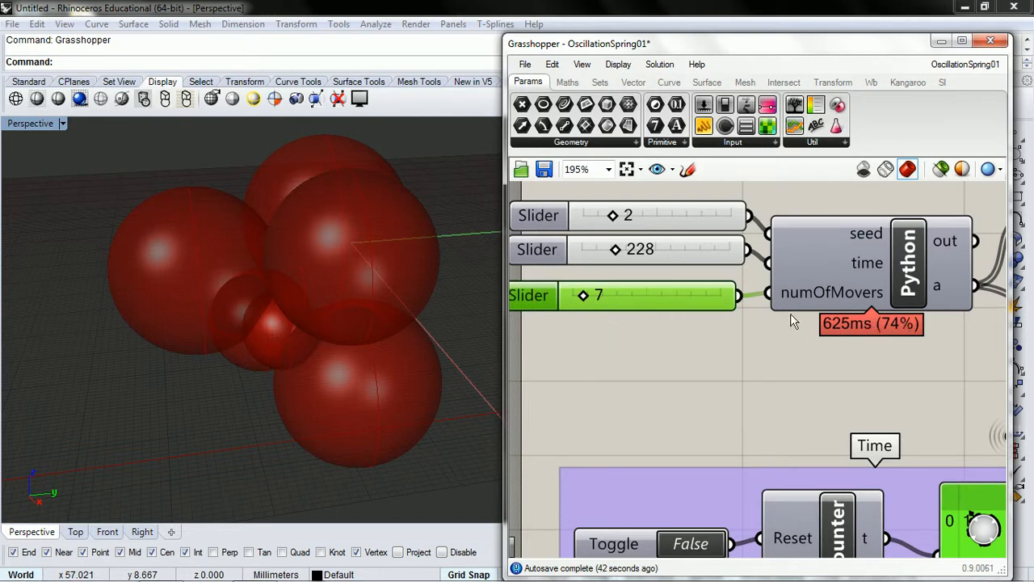
{"action": "double_click", "coordinate": [653, 295]}
{"action": "type", "text": "9"}
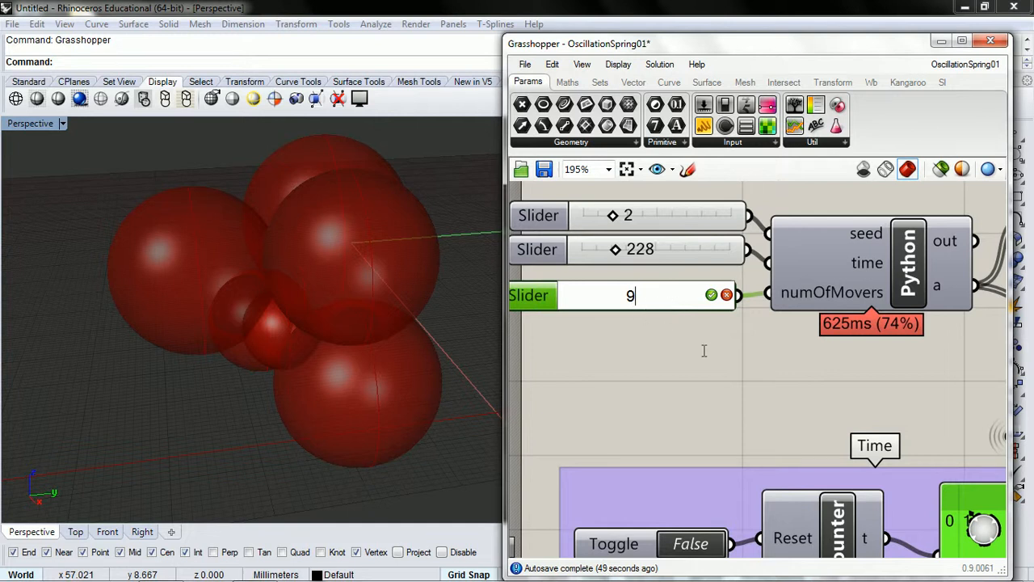
{"action": "key", "text": "Return"}
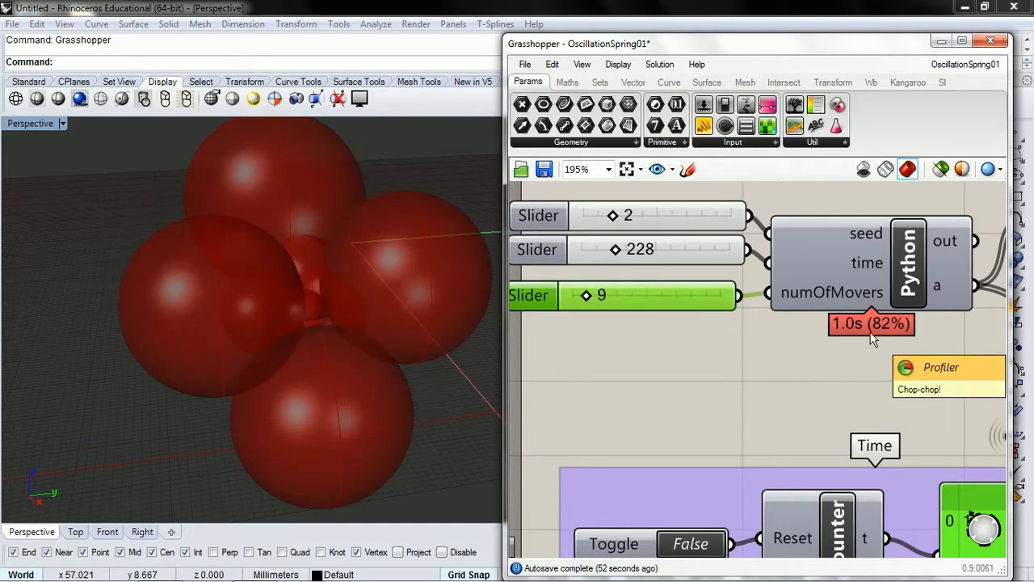
{"action": "mouse_move", "coordinate": [365, 340]}
{"action": "right_mouse_down", "text": "shift"}
{"action": "mouse_move", "coordinate": [303, 260]}
{"action": "mouse_move", "coordinate": [290, 307]}
{"action": "mouse_move", "coordinate": [420, 299]}
{"action": "right_mouse_up", "text": "shift"}
{"action": "scroll", "coordinate": [290, 306], "scroll_direction": "down", "scroll_amount": 3}
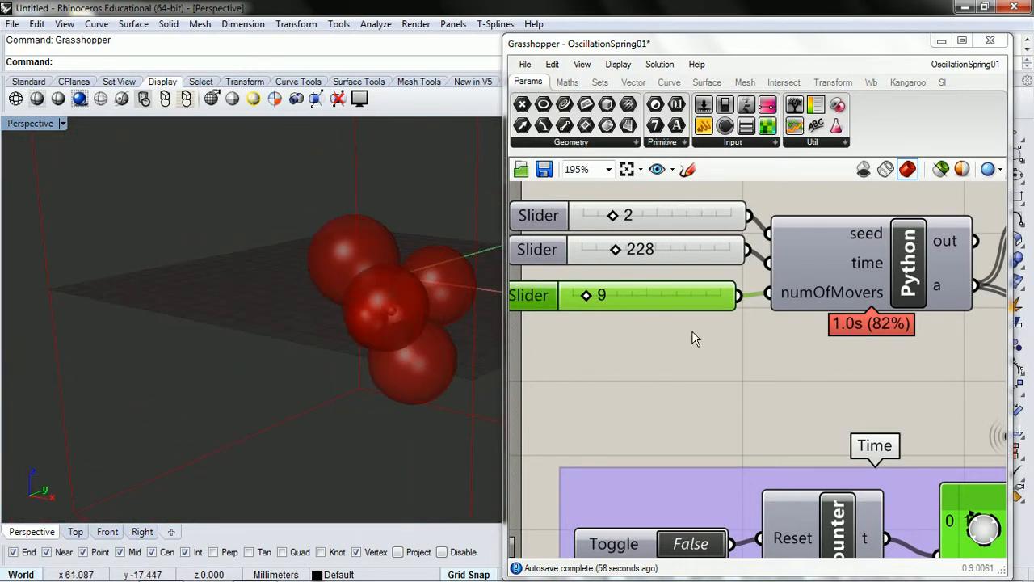
Step: Set the reset toggle to True and bring the timer and counter into view
{"action": "right_click_drag", "start_coordinate": [667, 267], "coordinate": [707, 260]}
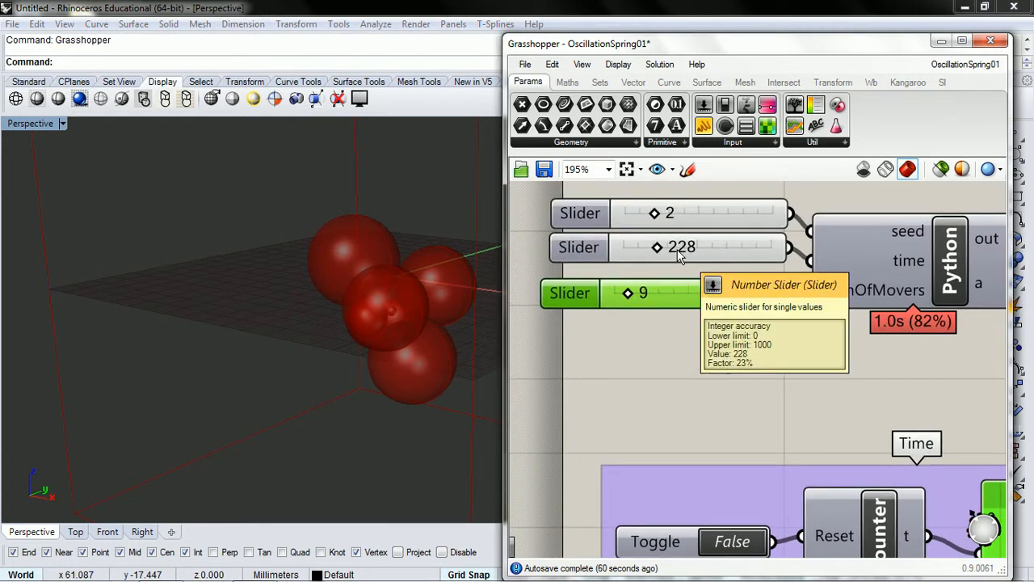
{"action": "scroll", "coordinate": [309, 321], "scroll_direction": "up", "scroll_amount": 5}
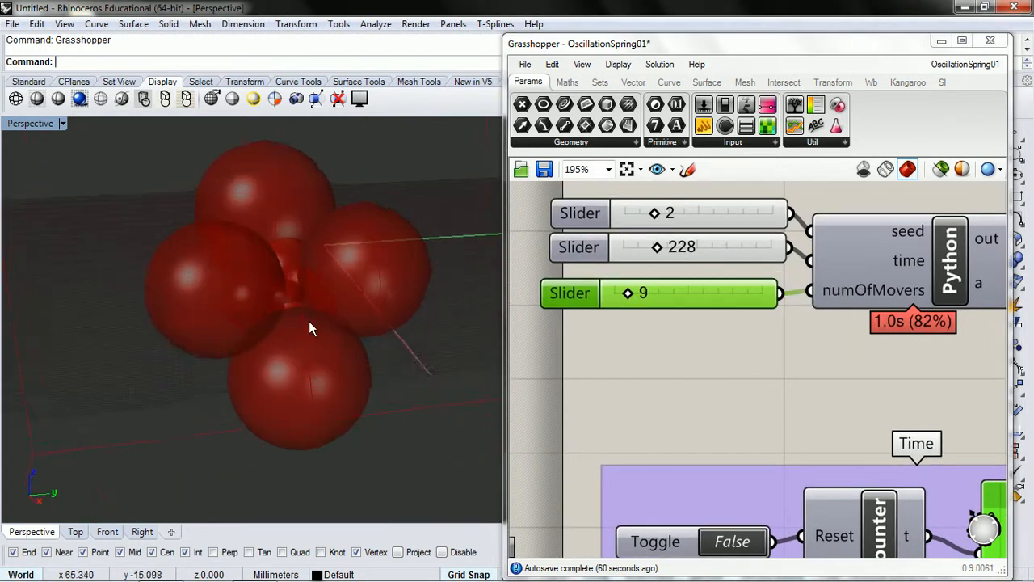
{"action": "right_click_drag", "start_coordinate": [309, 320], "coordinate": [309, 321]}
{"action": "mouse_move", "coordinate": [767, 420]}
{"action": "right_mouse_down"}
{"action": "mouse_move", "coordinate": [737, 224]}
{"action": "mouse_move", "coordinate": [776, 259]}
{"action": "right_mouse_up"}
{"action": "right_click_drag", "start_coordinate": [646, 323], "coordinate": [776, 331]}
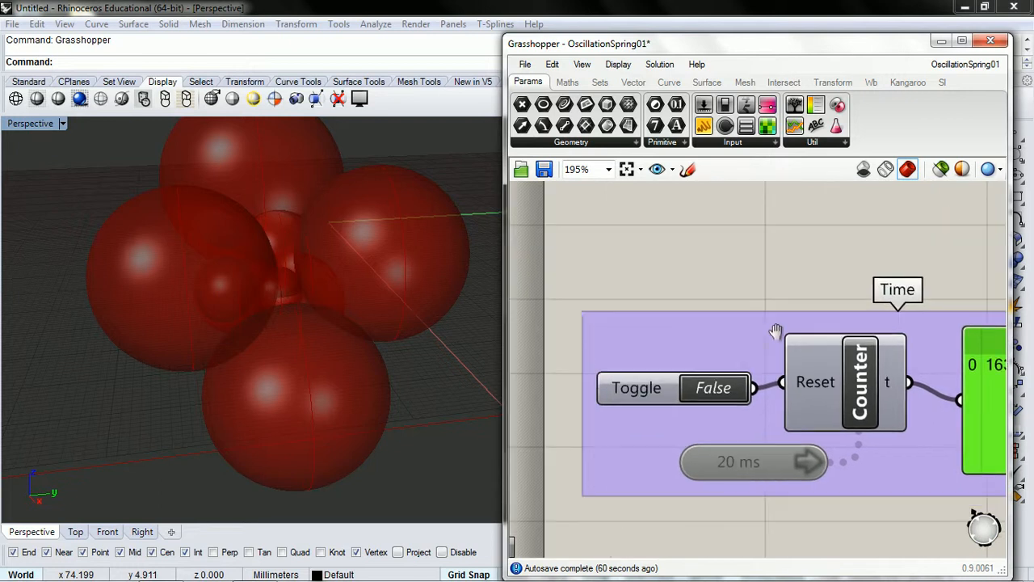
{"action": "double_click", "coordinate": [711, 390]}
{"action": "right_click_drag", "start_coordinate": [816, 368], "coordinate": [691, 349]}
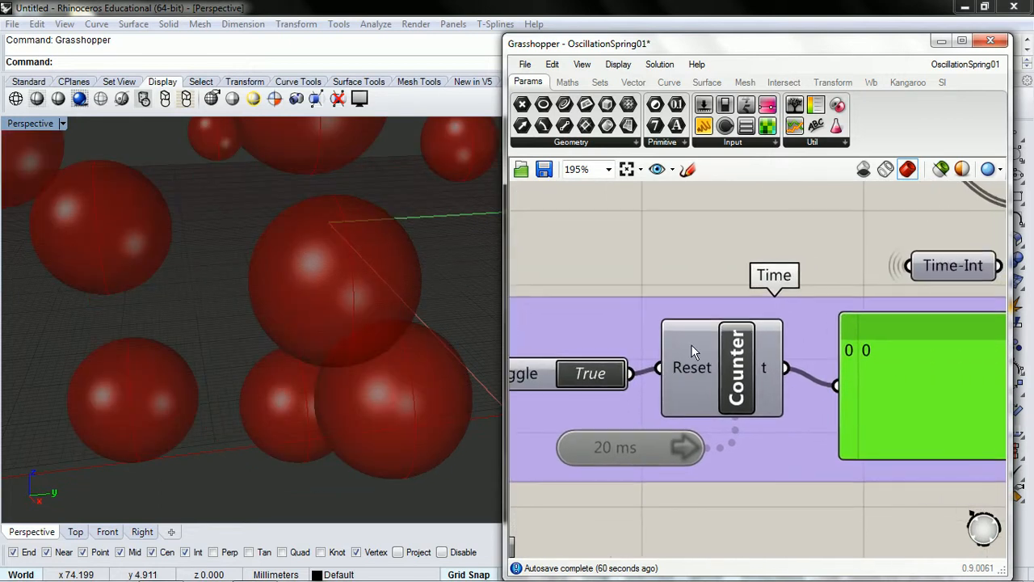
Step: Switch preview geometry to Low Quality, set reset to False and start the 20 ms timer
{"action": "left_click", "coordinate": [1000, 170]}
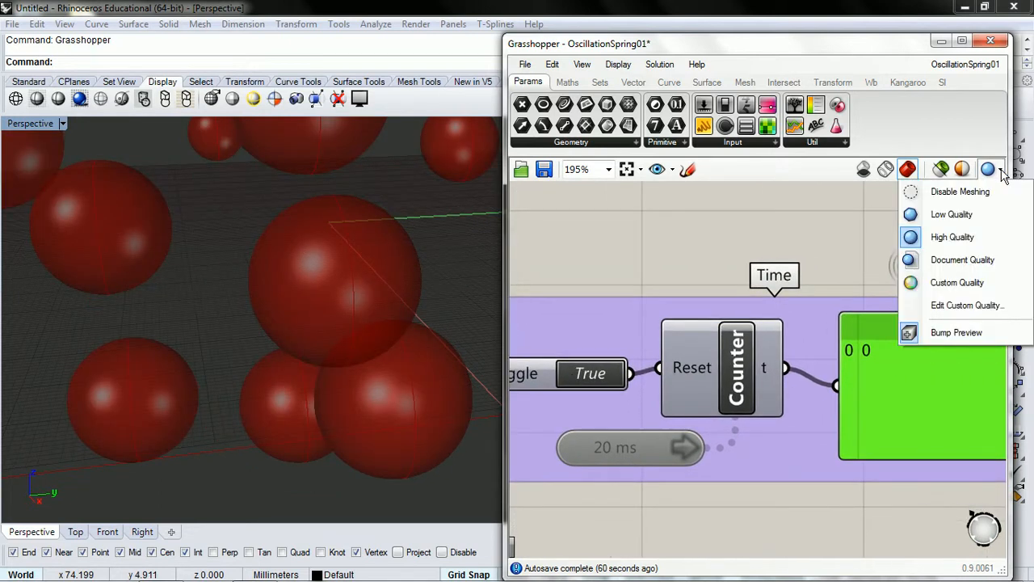
{"action": "left_click", "coordinate": [974, 218]}
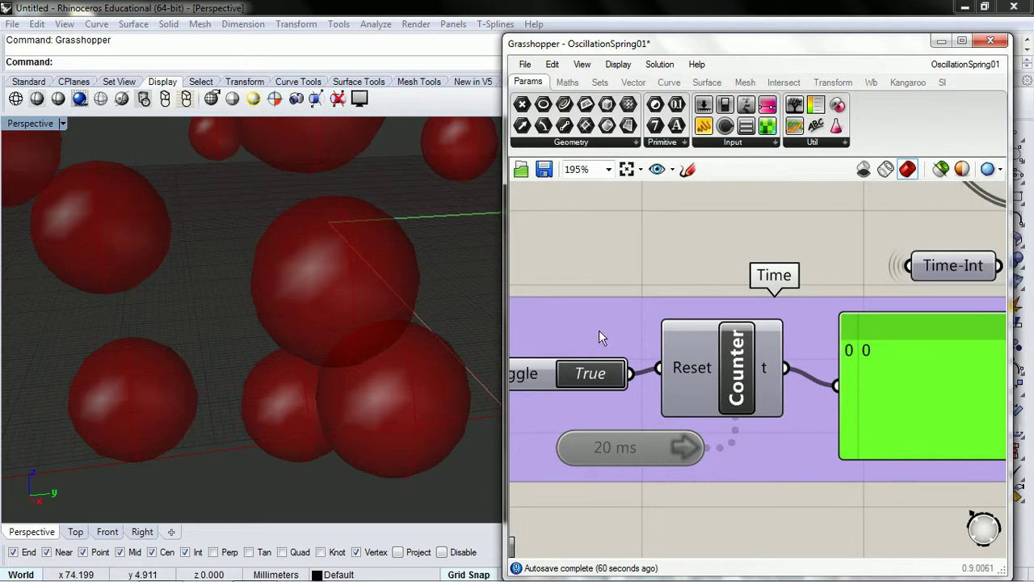
{"action": "double_click", "coordinate": [598, 378]}
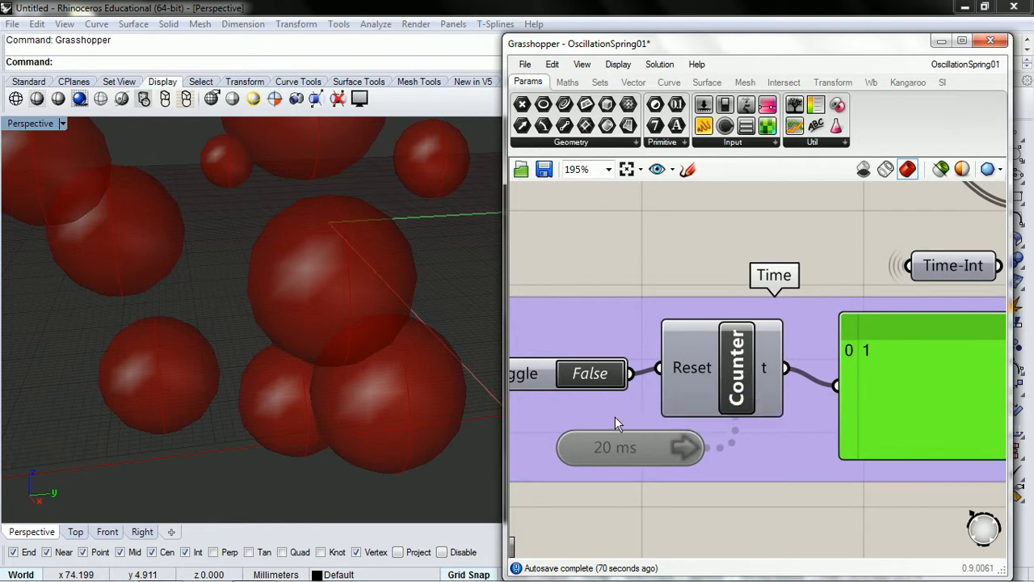
{"action": "left_click", "coordinate": [610, 454]}
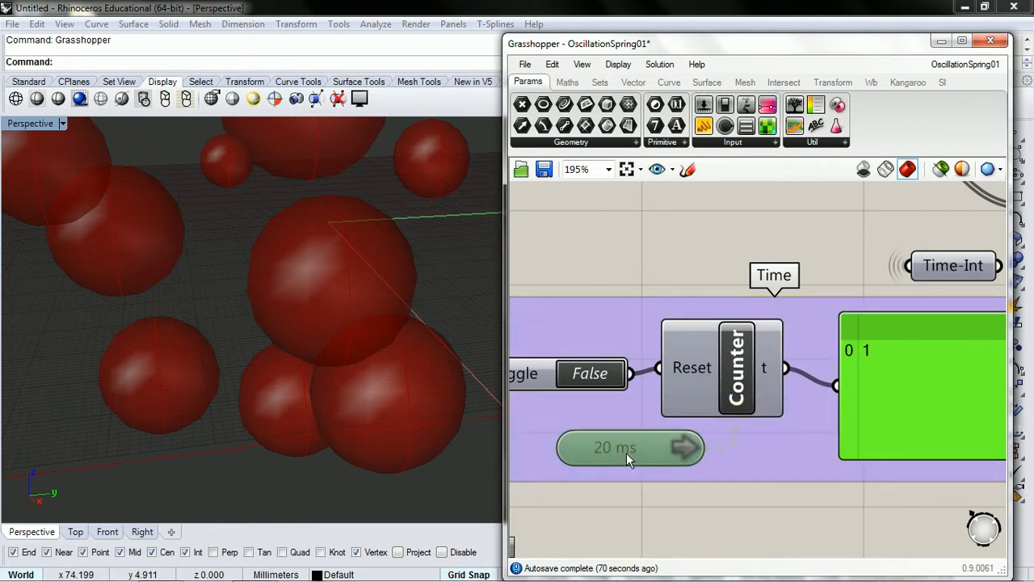
Step: Start the Timer and watch the red spheres pull together from several view angles
{"action": "double_click", "coordinate": [626, 452]}
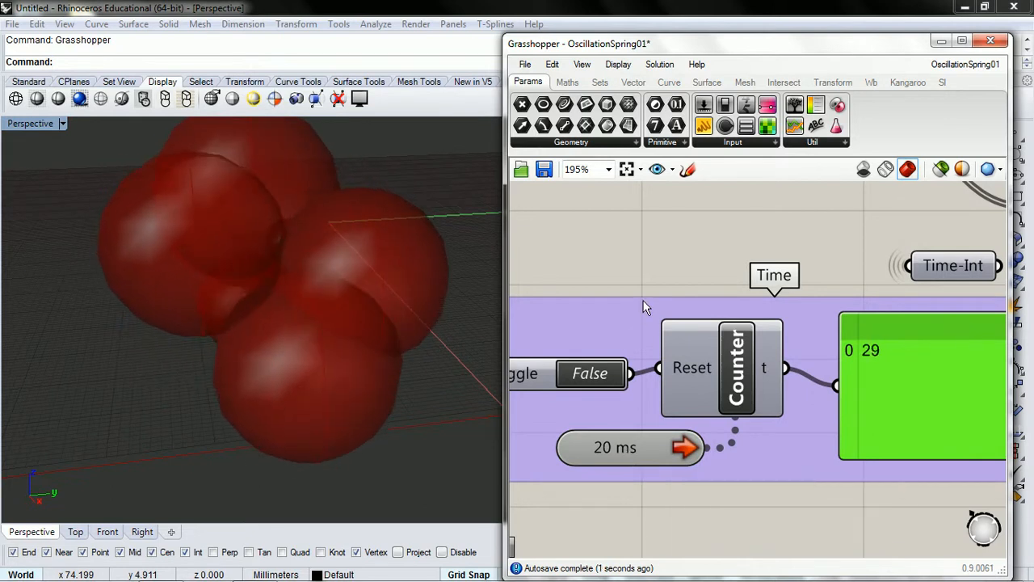
{"action": "right_click_drag", "start_coordinate": [612, 307], "coordinate": [678, 313]}
{"action": "mouse_move", "coordinate": [346, 337]}
{"action": "right_mouse_down"}
{"action": "mouse_move", "coordinate": [303, 374]}
{"action": "mouse_move", "coordinate": [315, 356]}
{"action": "mouse_move", "coordinate": [325, 369]}
{"action": "right_mouse_up"}
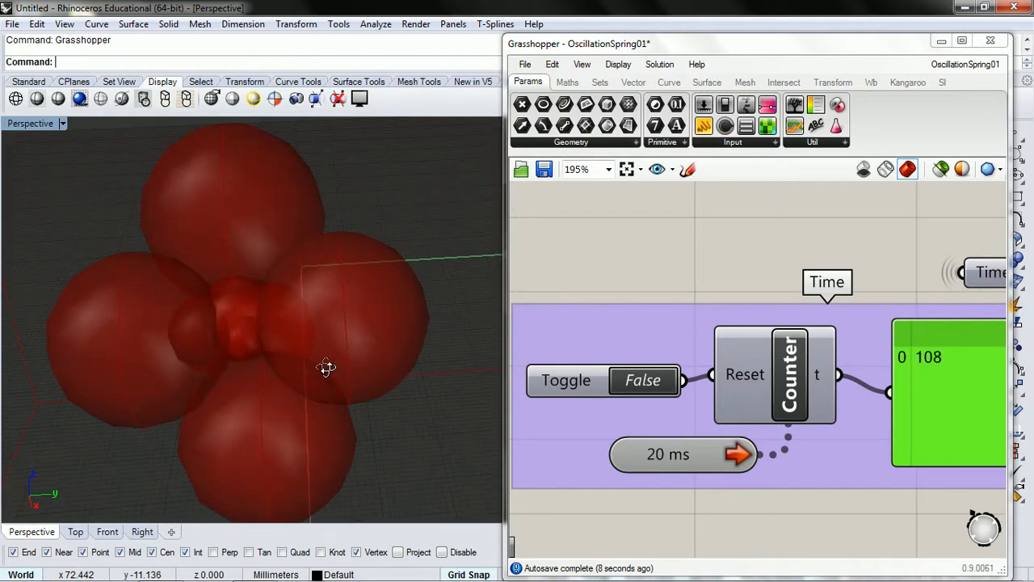
{"action": "mouse_move", "coordinate": [326, 368]}
{"action": "right_mouse_down"}
{"action": "mouse_move", "coordinate": [299, 461]}
{"action": "mouse_move", "coordinate": [186, 428]}
{"action": "right_mouse_up"}
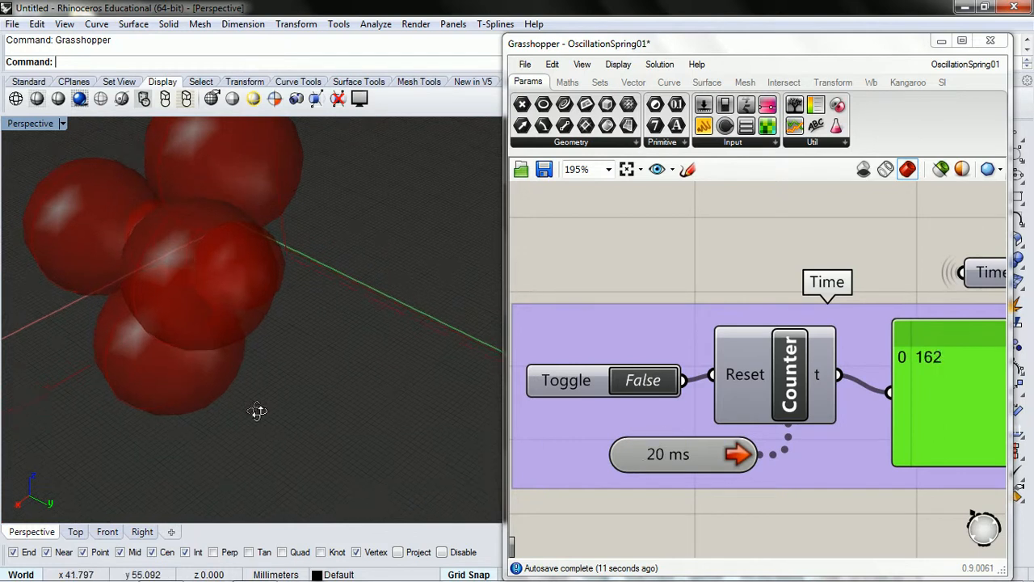
{"action": "right_click_drag", "start_coordinate": [261, 415], "coordinate": [242, 387]}
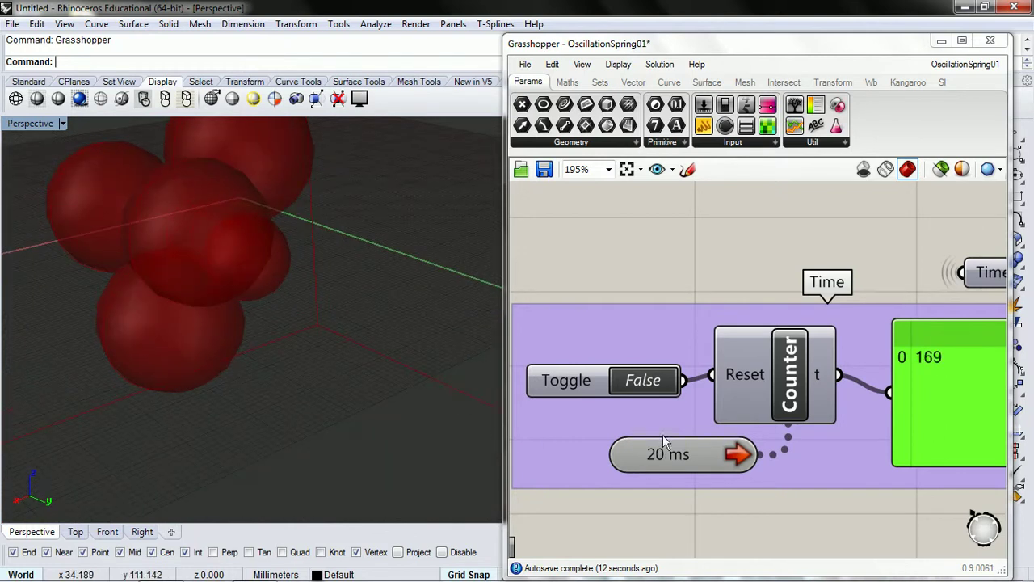
Step: Stop the Timer at count 191 once the spheres have settled into a tight cluster
{"action": "double_click", "coordinate": [701, 458]}
{"action": "mouse_move", "coordinate": [702, 458]}
{"action": "right_mouse_down"}
{"action": "mouse_move", "coordinate": [770, 501]}
{"action": "mouse_move", "coordinate": [703, 267]}
{"action": "right_mouse_up"}
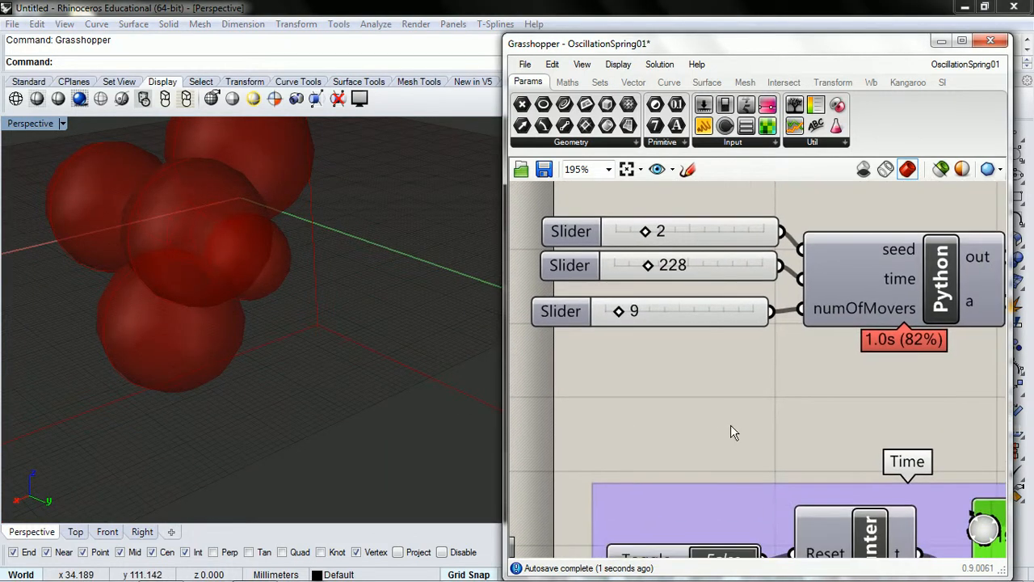
{"action": "mouse_move", "coordinate": [259, 259]}
{"action": "right_mouse_down"}
{"action": "mouse_move", "coordinate": [290, 314]}
{"action": "mouse_move", "coordinate": [298, 279]}
{"action": "mouse_move", "coordinate": [296, 330]}
{"action": "right_mouse_up"}
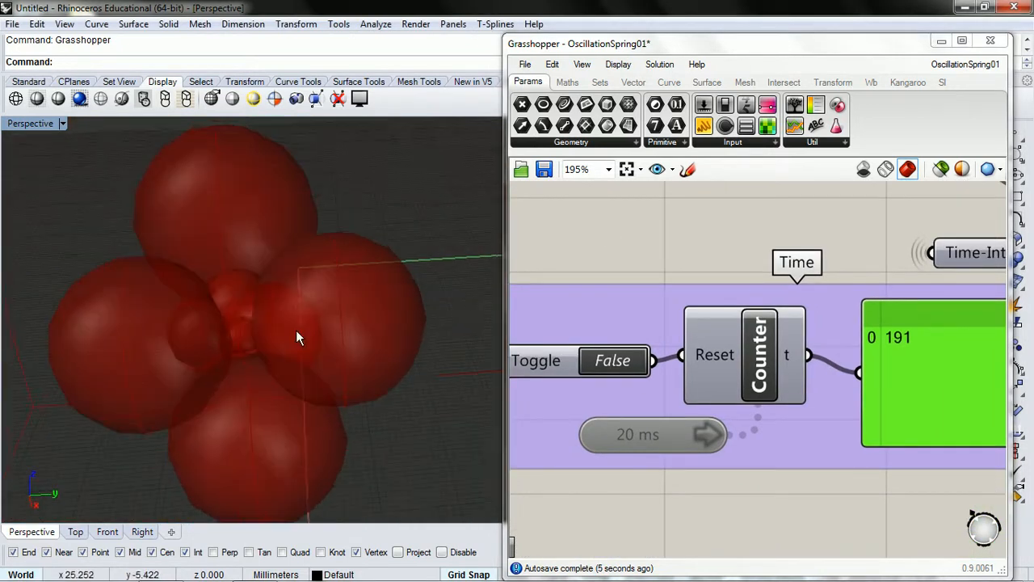
{"action": "scroll", "coordinate": [293, 330], "scroll_direction": "up", "scroll_amount": 3}
{"action": "scroll", "coordinate": [293, 330], "scroll_direction": "up", "scroll_amount": 3}
{"action": "scroll", "coordinate": [202, 329], "scroll_direction": "up", "scroll_amount": 2}
{"action": "mouse_move", "coordinate": [142, 321]}
{"action": "right_mouse_down"}
{"action": "mouse_move", "coordinate": [307, 436]}
{"action": "mouse_move", "coordinate": [352, 423]}
{"action": "mouse_move", "coordinate": [238, 413]}
{"action": "mouse_move", "coordinate": [262, 385]}
{"action": "mouse_move", "coordinate": [271, 300]}
{"action": "mouse_move", "coordinate": [394, 339]}
{"action": "mouse_move", "coordinate": [374, 414]}
{"action": "mouse_move", "coordinate": [393, 387]}
{"action": "right_mouse_up"}
{"action": "scroll", "coordinate": [248, 407], "scroll_direction": "down", "scroll_amount": 3}
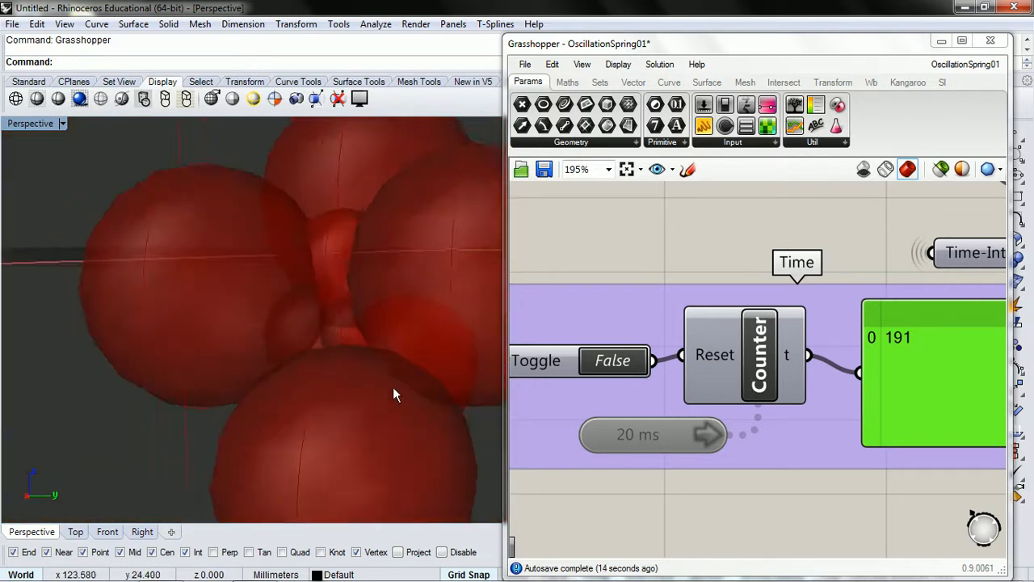
{"action": "scroll", "coordinate": [393, 387], "scroll_direction": "down", "scroll_amount": 4}
{"action": "mouse_move", "coordinate": [347, 348]}
{"action": "right_mouse_down"}
{"action": "mouse_move", "coordinate": [322, 365]}
{"action": "mouse_move", "coordinate": [331, 417]}
{"action": "mouse_move", "coordinate": [352, 420]}
{"action": "right_mouse_up"}
{"action": "scroll", "coordinate": [339, 412], "scroll_direction": "up", "scroll_amount": 3}
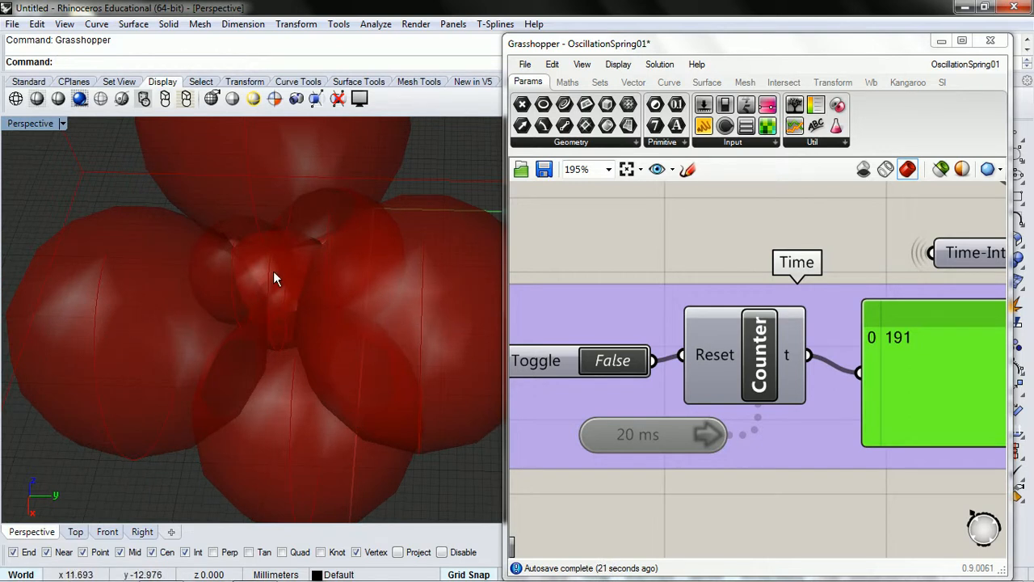
{"action": "right_click_drag", "start_coordinate": [281, 213], "coordinate": [287, 329]}
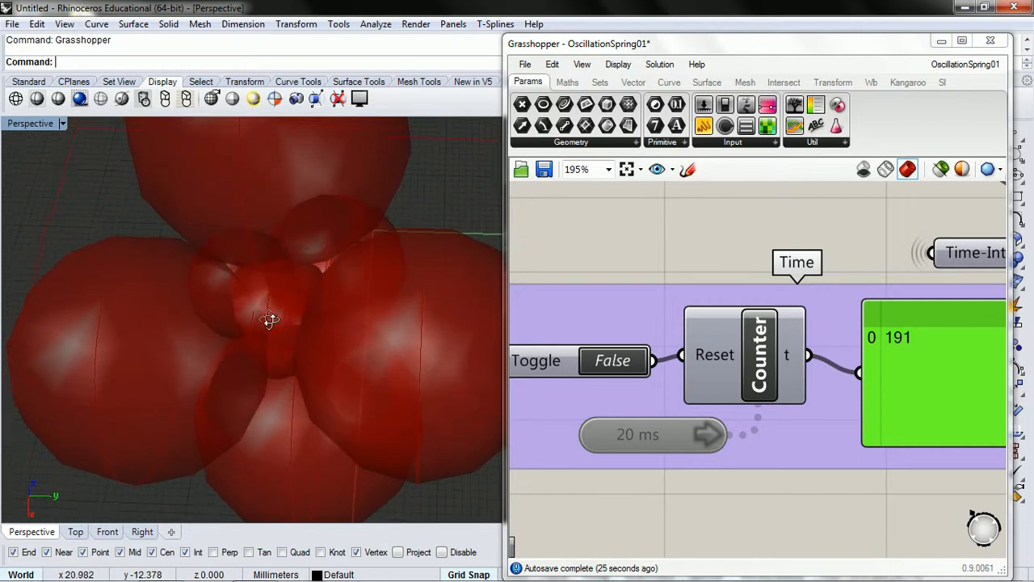
{"action": "mouse_move", "coordinate": [277, 313]}
{"action": "right_mouse_down"}
{"action": "mouse_move", "coordinate": [266, 285]}
{"action": "mouse_move", "coordinate": [305, 255]}
{"action": "mouse_move", "coordinate": [193, 339]}
{"action": "right_mouse_up"}
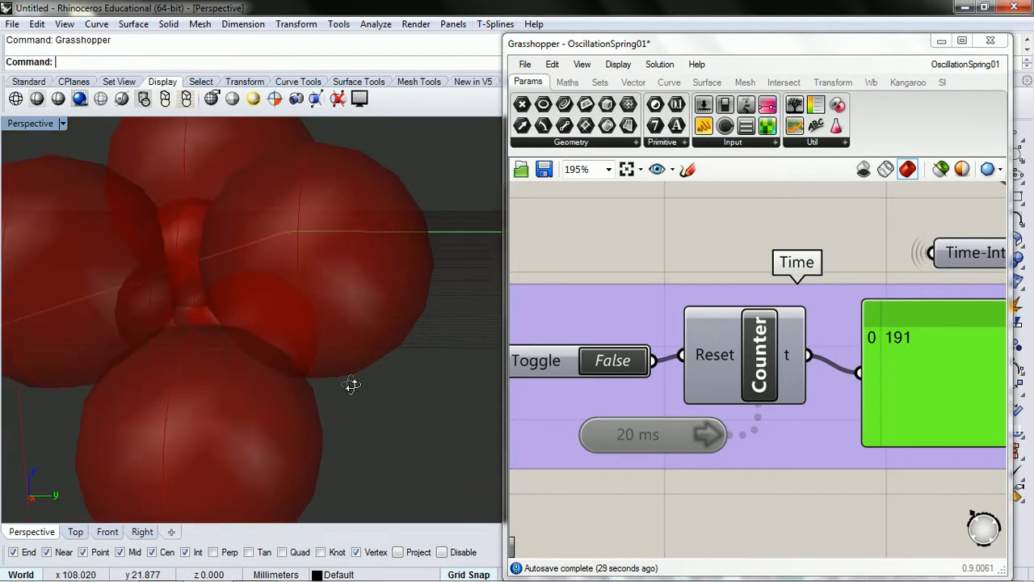
{"action": "mouse_move", "coordinate": [310, 387]}
{"action": "right_mouse_down"}
{"action": "mouse_move", "coordinate": [251, 380]}
{"action": "mouse_move", "coordinate": [121, 476]}
{"action": "mouse_move", "coordinate": [279, 428]}
{"action": "mouse_move", "coordinate": [353, 344]}
{"action": "right_mouse_up"}
{"action": "scroll", "coordinate": [353, 344], "scroll_direction": "up", "scroll_amount": 2}
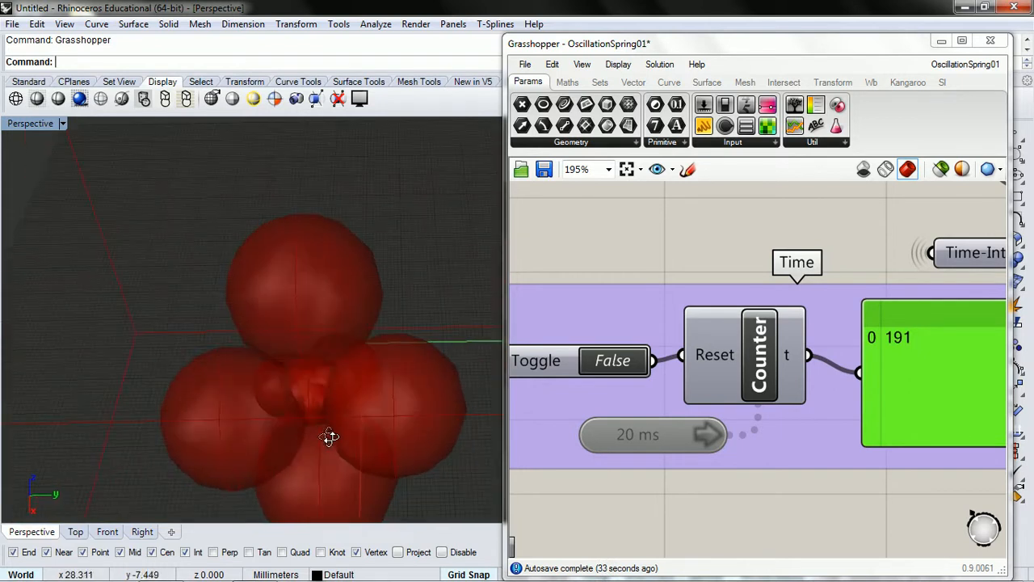
{"action": "scroll", "coordinate": [321, 381], "scroll_direction": "up", "scroll_amount": 3}
{"action": "scroll", "coordinate": [333, 345], "scroll_direction": "up", "scroll_amount": 3}
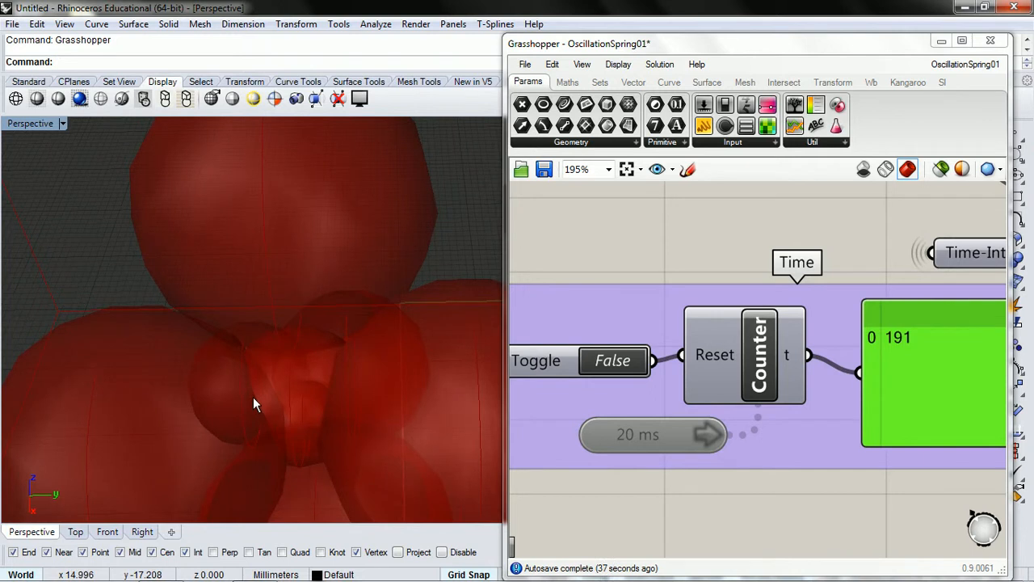
{"action": "scroll", "coordinate": [256, 414], "scroll_direction": "down", "scroll_amount": 3}
{"action": "mouse_move", "coordinate": [257, 414]}
{"action": "right_mouse_down", "text": "shift"}
{"action": "mouse_move", "coordinate": [275, 355]}
{"action": "mouse_move", "coordinate": [237, 462]}
{"action": "mouse_move", "coordinate": [237, 327]}
{"action": "mouse_move", "coordinate": [219, 206]}
{"action": "right_mouse_up", "text": "shift"}
{"action": "scroll", "coordinate": [270, 327], "scroll_direction": "up", "scroll_amount": 3}
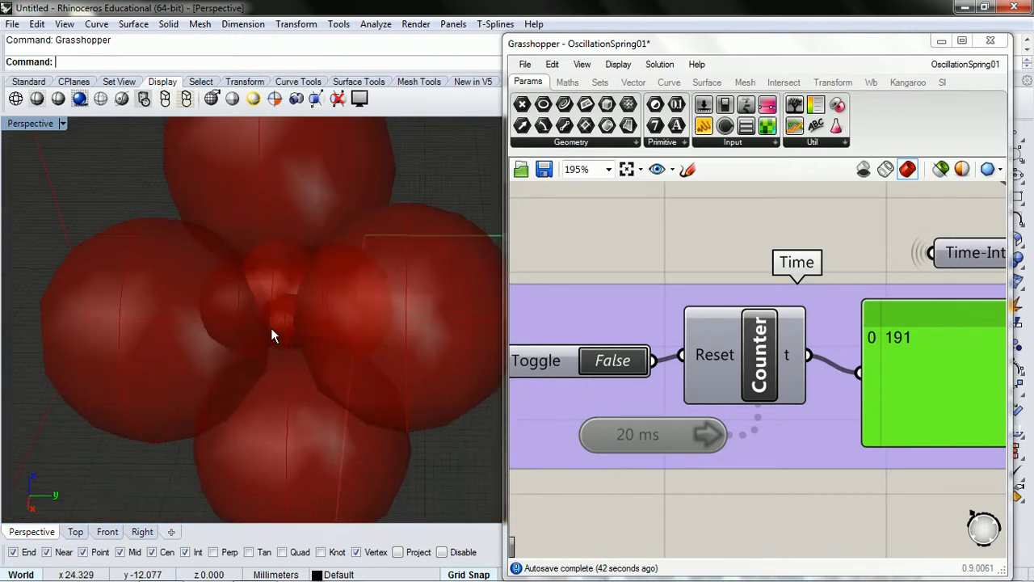
{"action": "scroll", "coordinate": [277, 328], "scroll_direction": "up", "scroll_amount": 3}
{"action": "scroll", "coordinate": [345, 346], "scroll_direction": "up", "scroll_amount": 2}
{"action": "scroll", "coordinate": [345, 345], "scroll_direction": "up", "scroll_amount": 4}
{"action": "scroll", "coordinate": [355, 339], "scroll_direction": "down", "scroll_amount": 4}
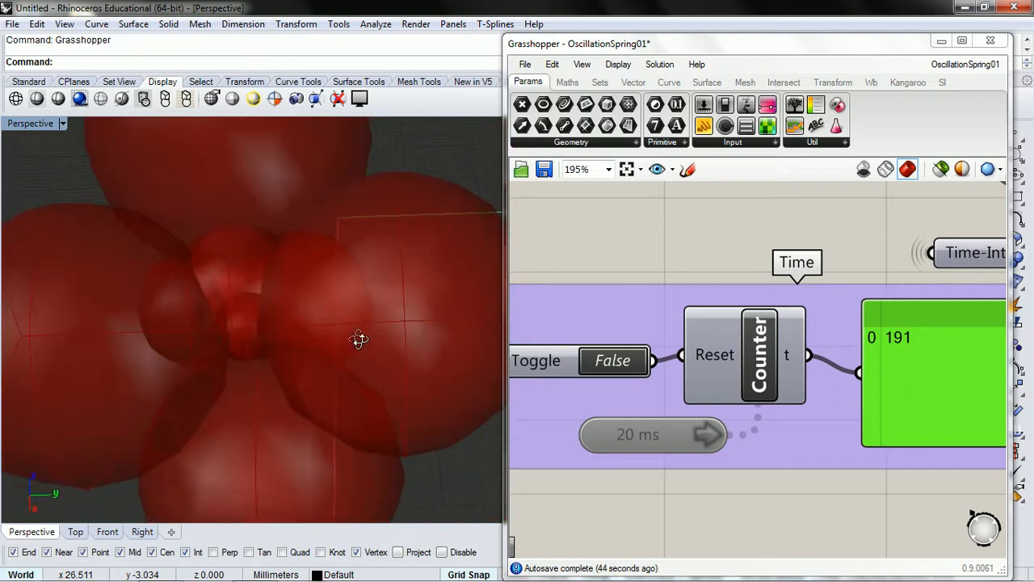
{"action": "right_click_drag", "start_coordinate": [335, 337], "coordinate": [305, 334]}
{"action": "scroll", "coordinate": [303, 329], "scroll_direction": "down", "scroll_amount": 3}
{"action": "scroll", "coordinate": [303, 329], "scroll_direction": "up", "scroll_amount": 2}
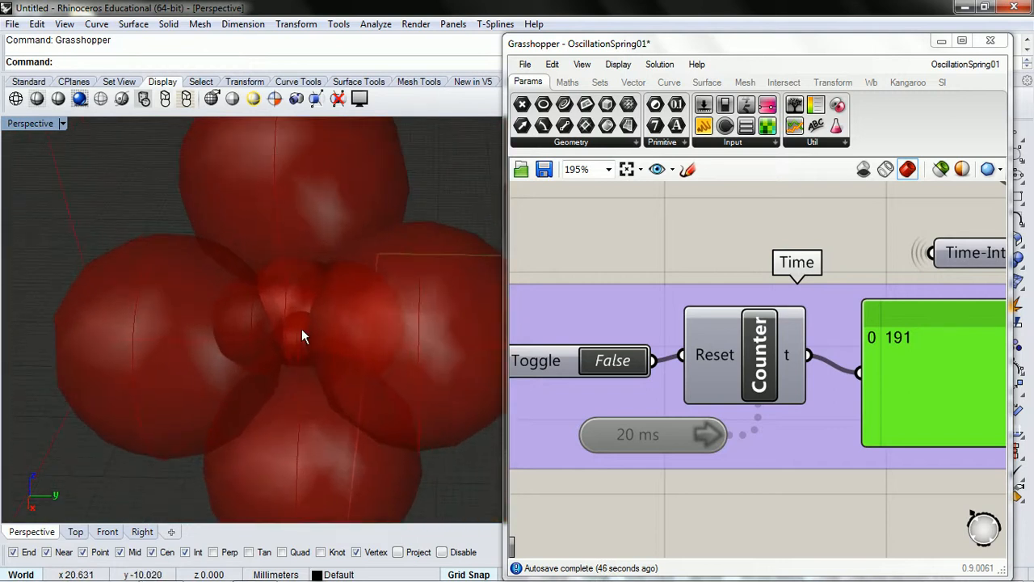
{"action": "scroll", "coordinate": [302, 329], "scroll_direction": "up", "scroll_amount": 2}
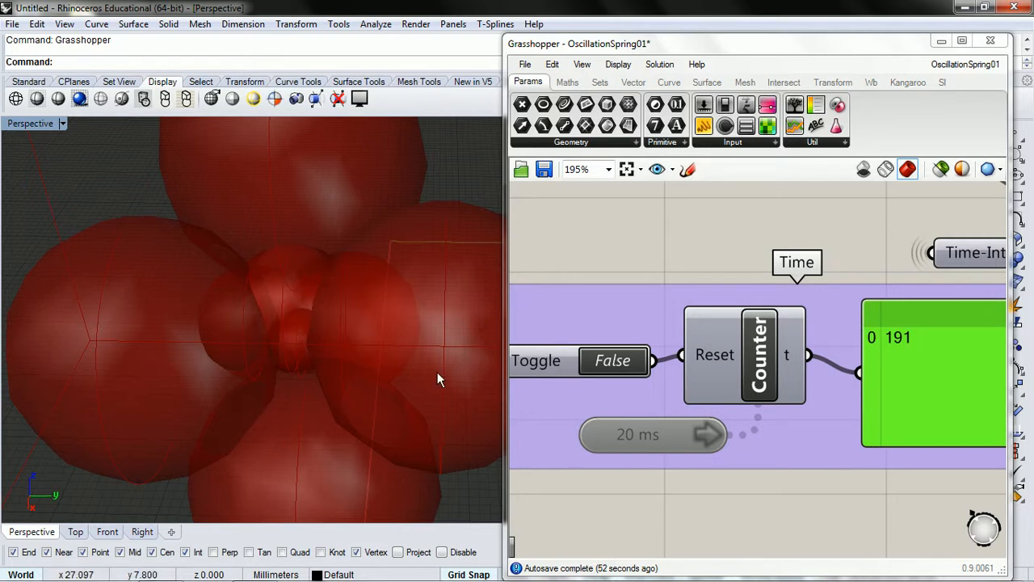
{"action": "mouse_move", "coordinate": [683, 250]}
{"action": "right_mouse_down"}
{"action": "mouse_move", "coordinate": [684, 270]}
{"action": "mouse_move", "coordinate": [646, 323]}
{"action": "mouse_move", "coordinate": [661, 307]}
{"action": "right_mouse_up"}
{"action": "scroll", "coordinate": [684, 271], "scroll_direction": "down", "scroll_amount": 4}
{"action": "scroll", "coordinate": [690, 312], "scroll_direction": "up", "scroll_amount": 2}
{"action": "scroll", "coordinate": [672, 290], "scroll_direction": "down", "scroll_amount": 3}
{"action": "scroll", "coordinate": [628, 310], "scroll_direction": "up", "scroll_amount": 4}
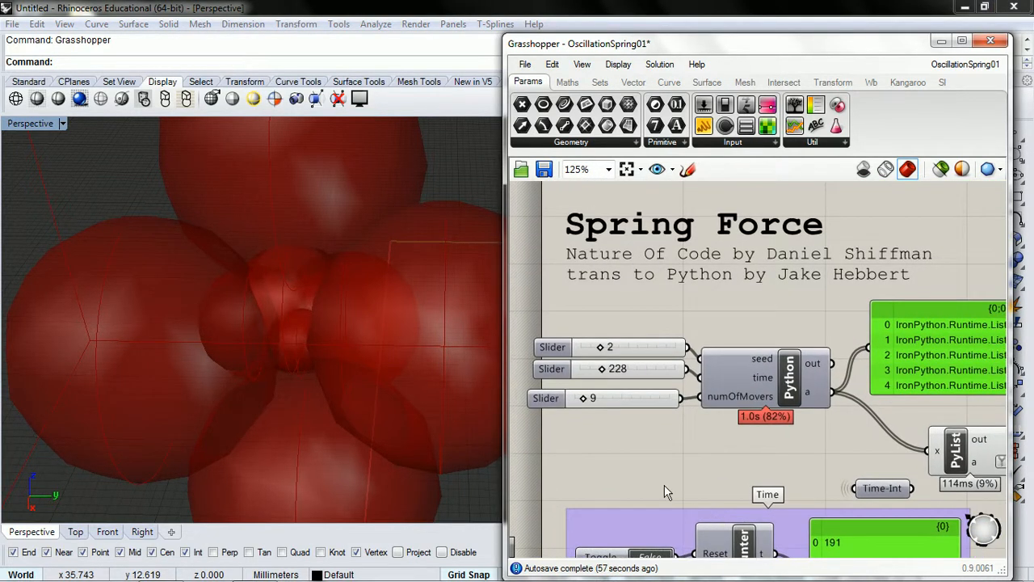
Step: Set the numOfMovers slider to 4, dropping the Python solve time to 265 ms
{"action": "double_click", "coordinate": [590, 398]}
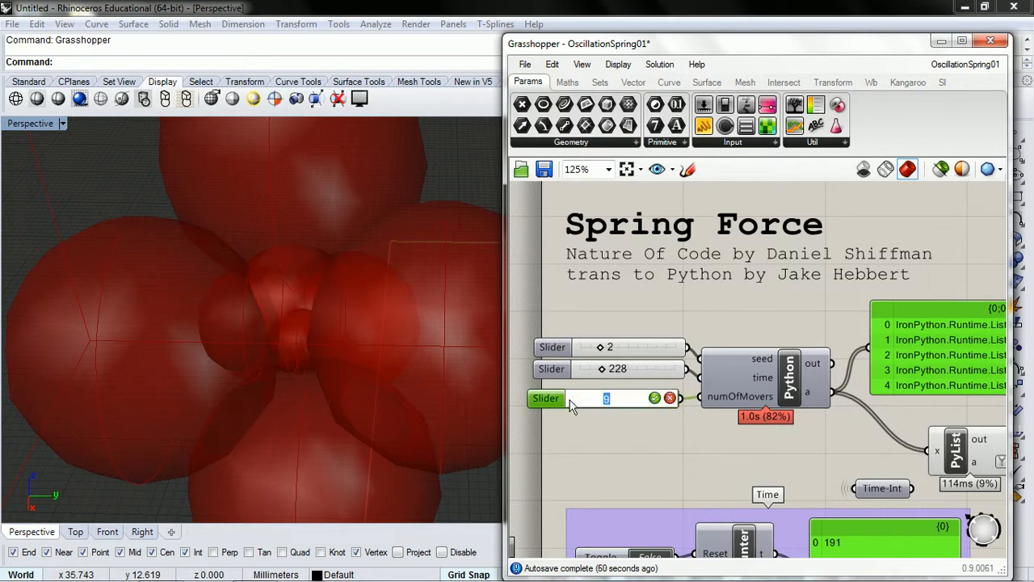
{"action": "type", "text": "4"}
{"action": "key", "text": "Return"}
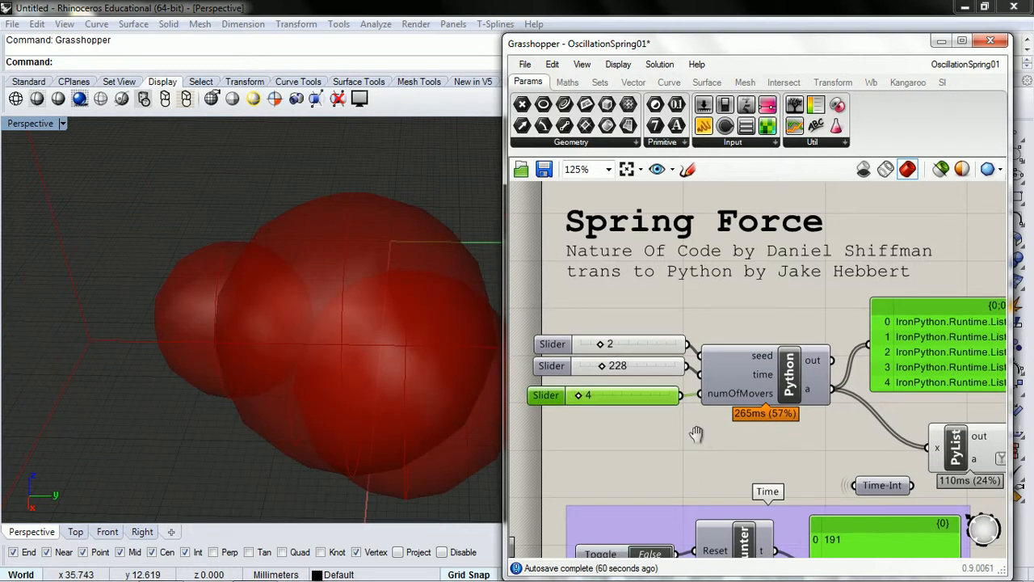
{"action": "right_click_drag", "start_coordinate": [727, 452], "coordinate": [739, 372]}
{"action": "mouse_move", "coordinate": [243, 324]}
{"action": "right_mouse_down", "text": "shift"}
{"action": "mouse_move", "coordinate": [306, 427]}
{"action": "mouse_move", "coordinate": [356, 356]}
{"action": "mouse_move", "coordinate": [351, 390]}
{"action": "mouse_move", "coordinate": [397, 345]}
{"action": "mouse_move", "coordinate": [284, 455]}
{"action": "mouse_move", "coordinate": [310, 370]}
{"action": "mouse_move", "coordinate": [278, 452]}
{"action": "mouse_move", "coordinate": [355, 194]}
{"action": "mouse_move", "coordinate": [274, 362]}
{"action": "mouse_move", "coordinate": [307, 364]}
{"action": "mouse_move", "coordinate": [275, 409]}
{"action": "mouse_move", "coordinate": [222, 420]}
{"action": "mouse_move", "coordinate": [335, 191]}
{"action": "right_mouse_up", "text": "shift"}
{"action": "scroll", "coordinate": [278, 453], "scroll_direction": "up", "scroll_amount": 3}
{"action": "scroll", "coordinate": [306, 321], "scroll_direction": "up", "scroll_amount": 3}
{"action": "scroll", "coordinate": [267, 448], "scroll_direction": "up", "scroll_amount": 3}
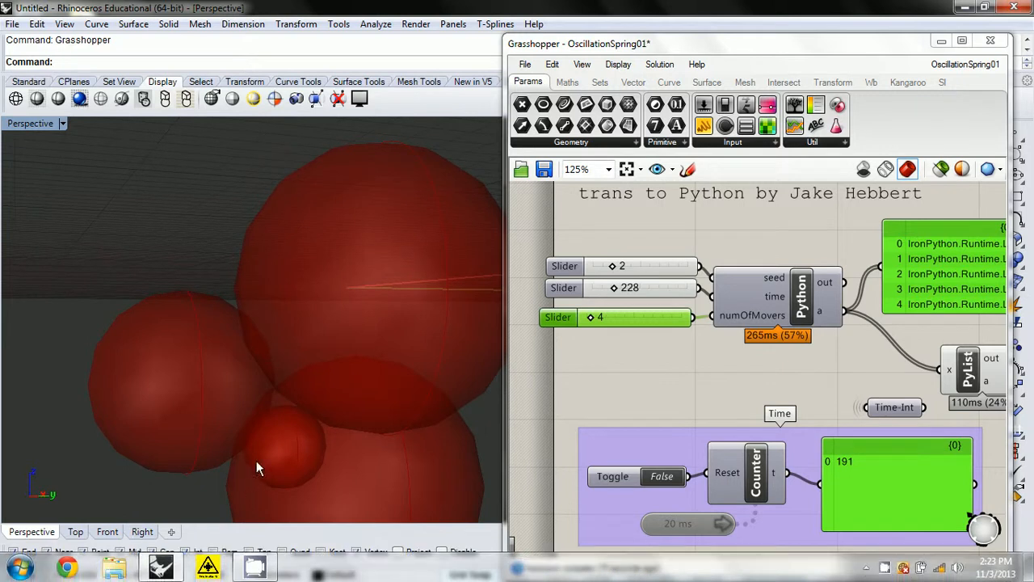
Step: Recentre the spheres in the viewport and dismiss an accidental component search
{"action": "right_click_drag", "start_coordinate": [248, 323], "coordinate": [253, 213], "text": "shift"}
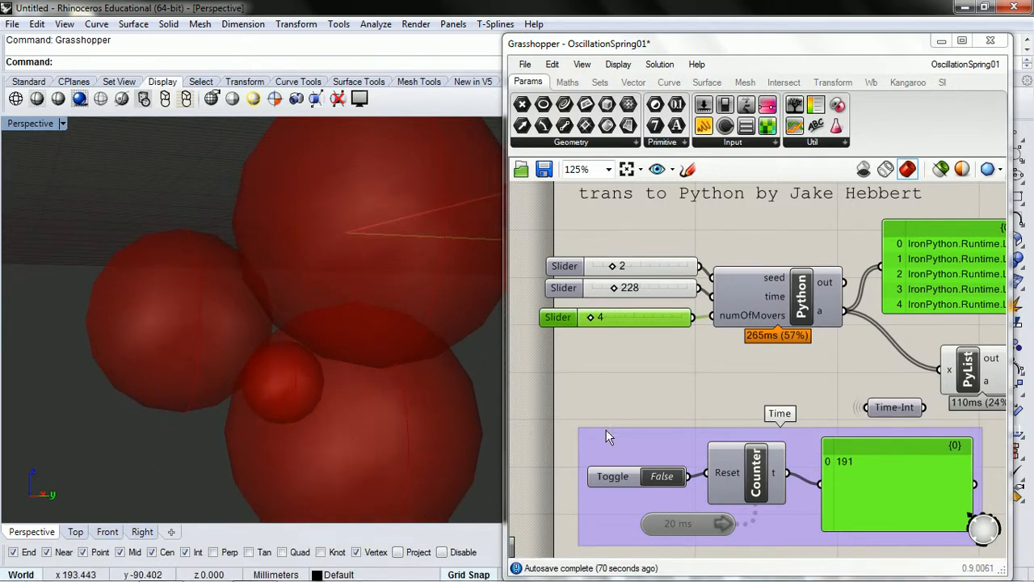
{"action": "double_click", "coordinate": [681, 382]}
{"action": "key", "text": "Escape"}
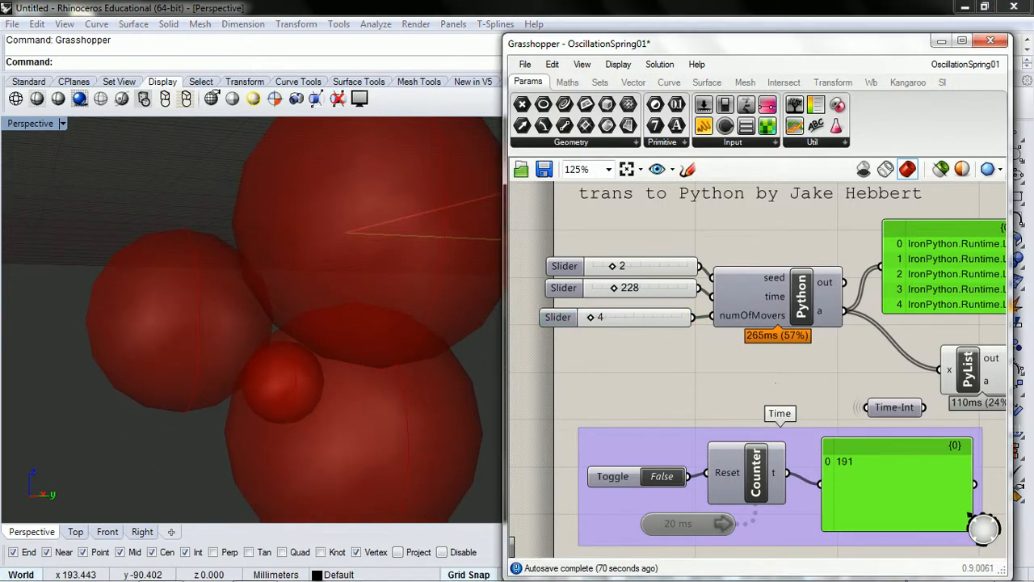